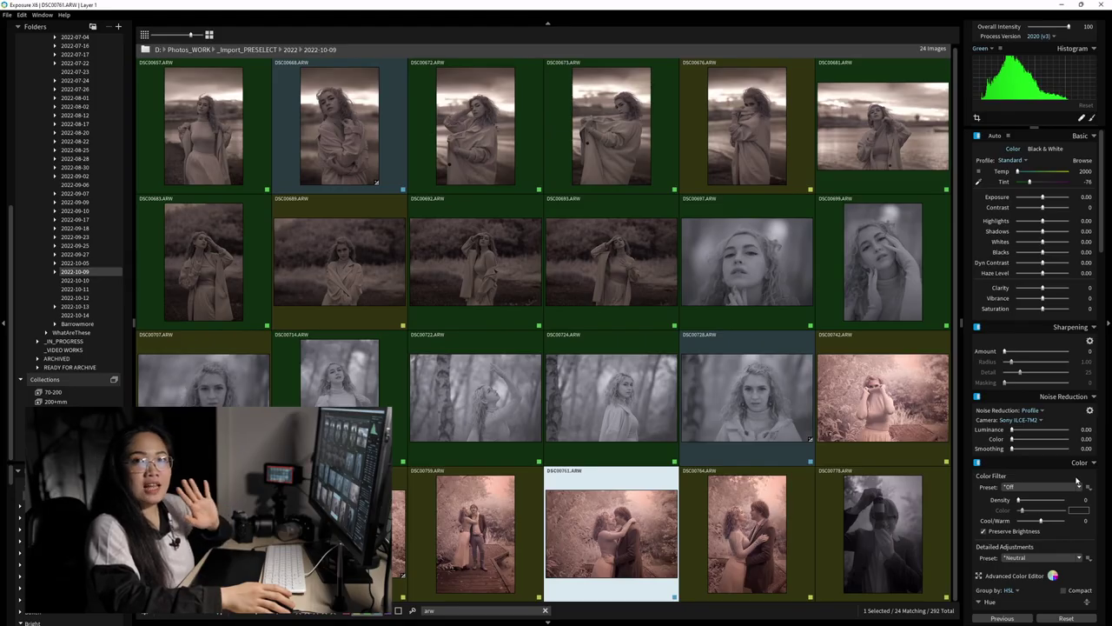
- Open DSC00761.ARW in Affinity Photo for raw development and set blackpoint to -4% and brightness to 3%
double_click(577, 520)
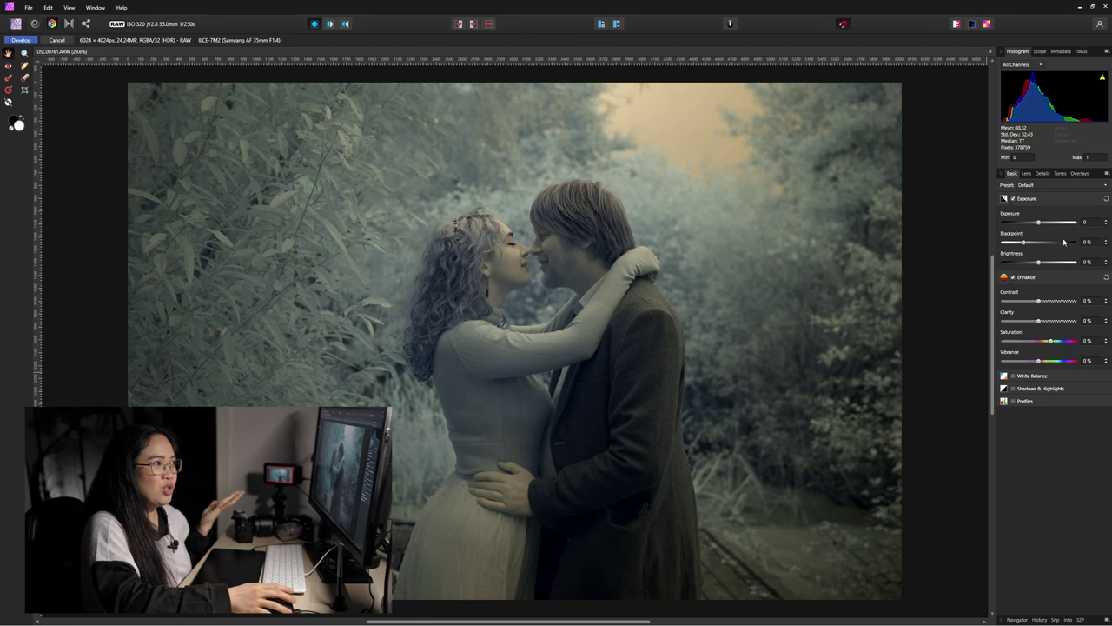
left_click_drag(1026, 244, 1003, 247)
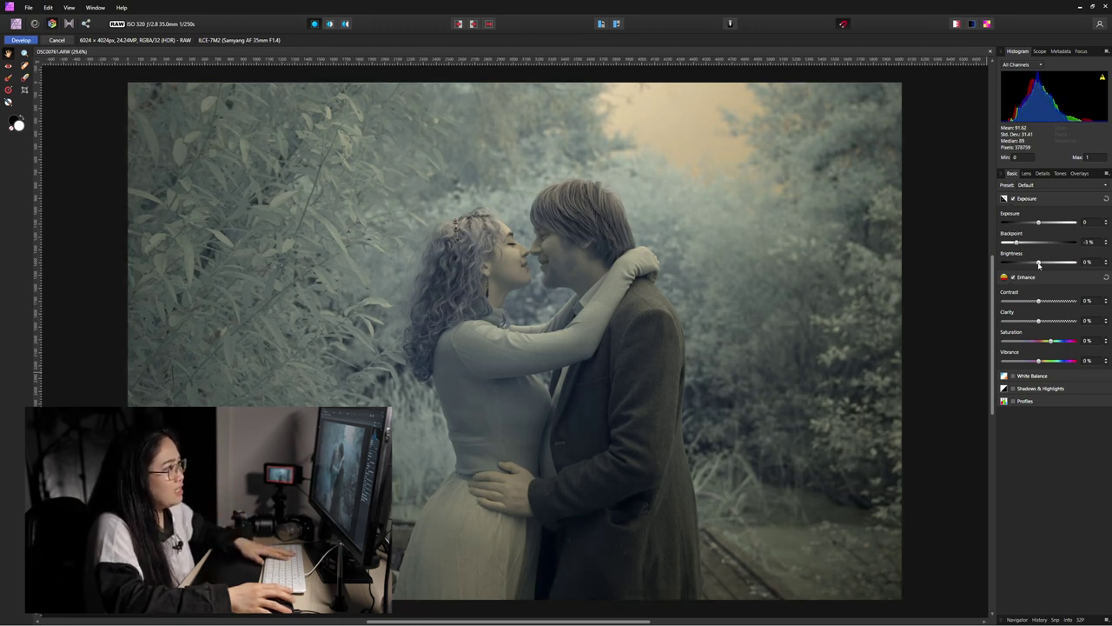
left_click_drag(1039, 262, 1015, 246)
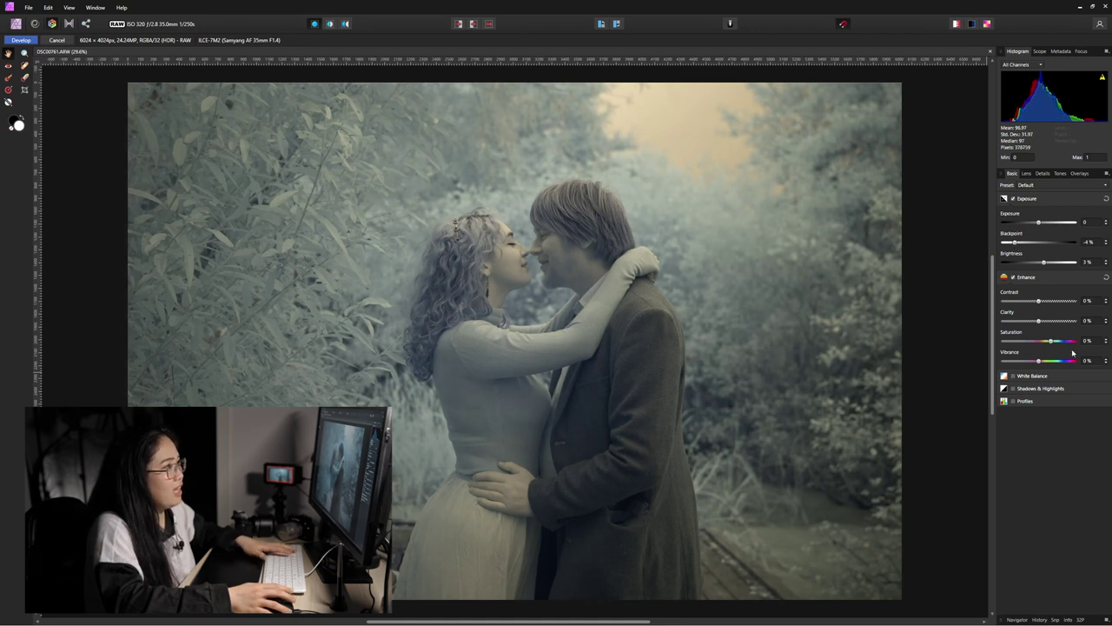
- Set the clarity to 12% and enable Detail Refinement with a radius of 56% and a raised amount
left_click(1043, 173)
left_click(1038, 199)
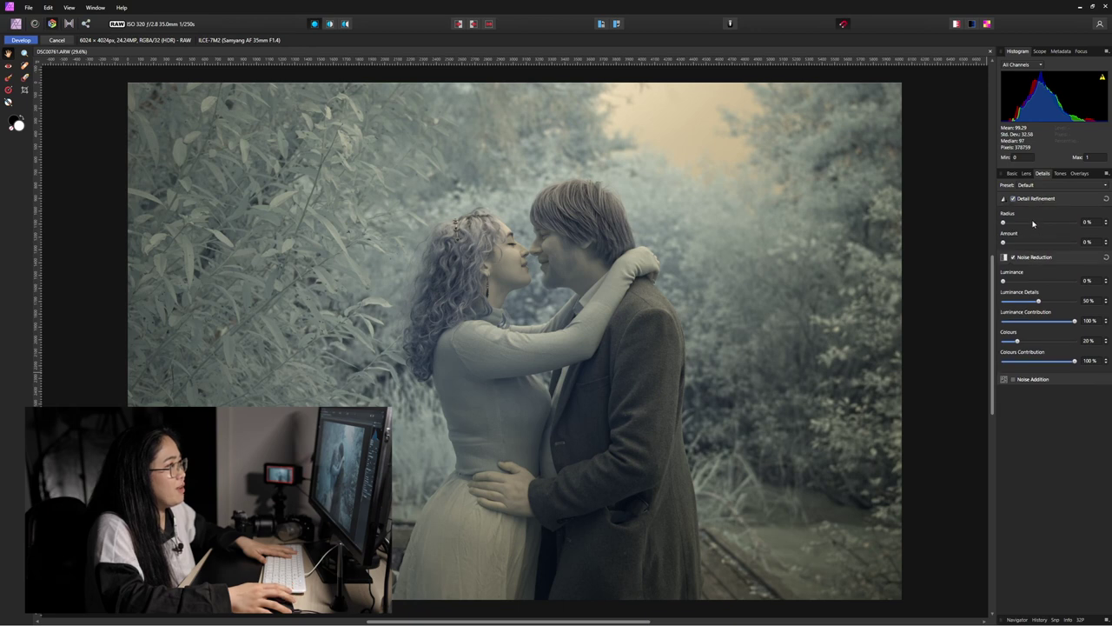
left_click_drag(1021, 245, 1044, 224)
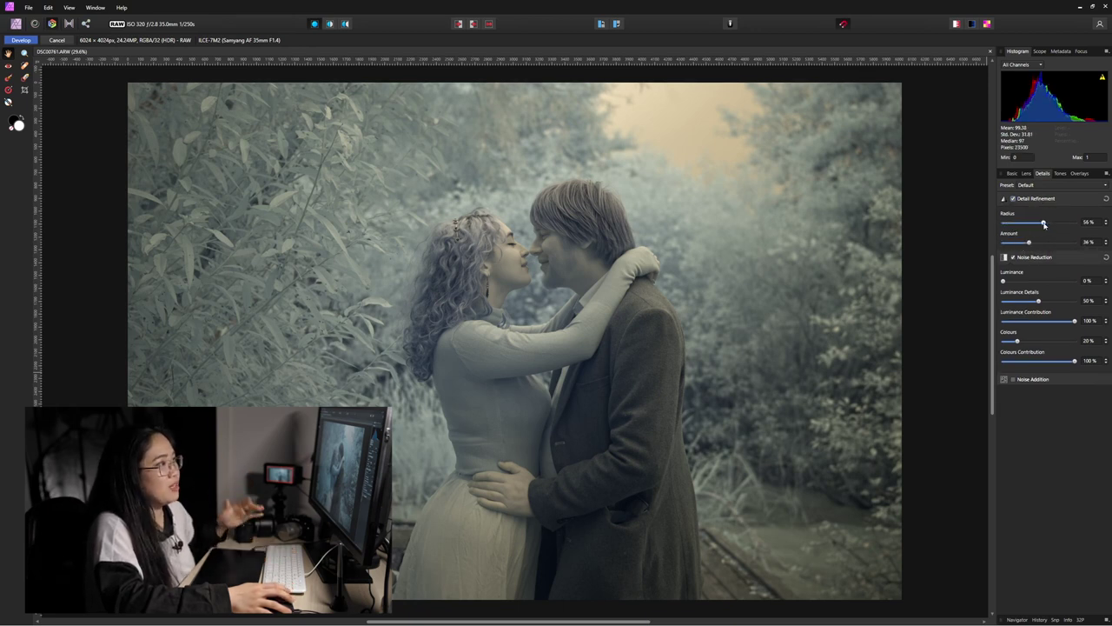
left_click(1017, 174)
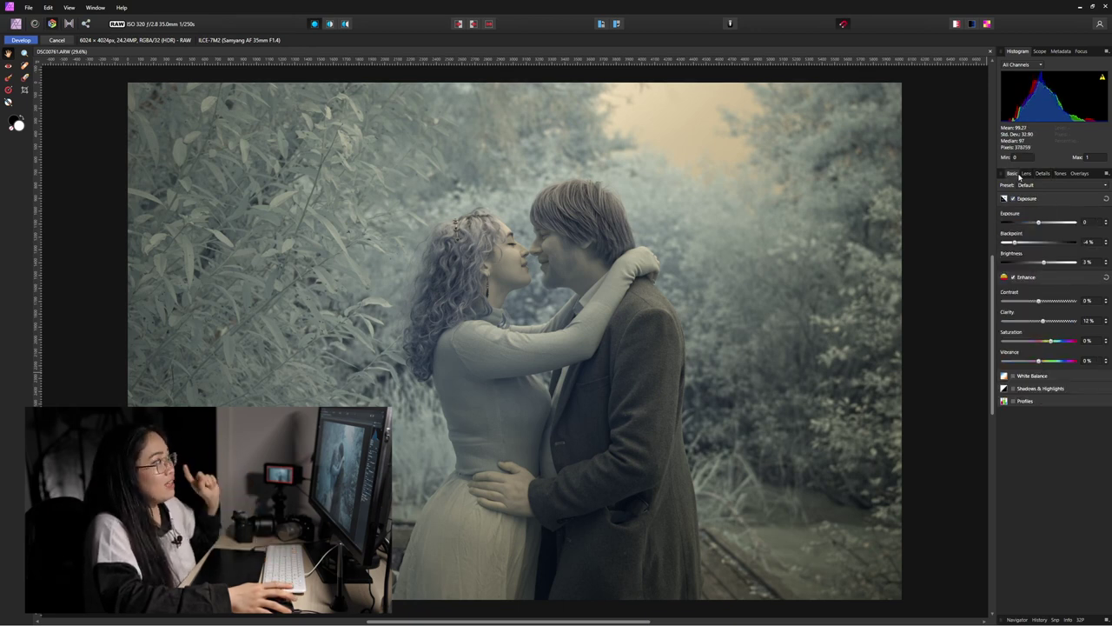
- Try the raw White Balance adjustment, switch it back off and develop the couple photo
left_click(1060, 380)
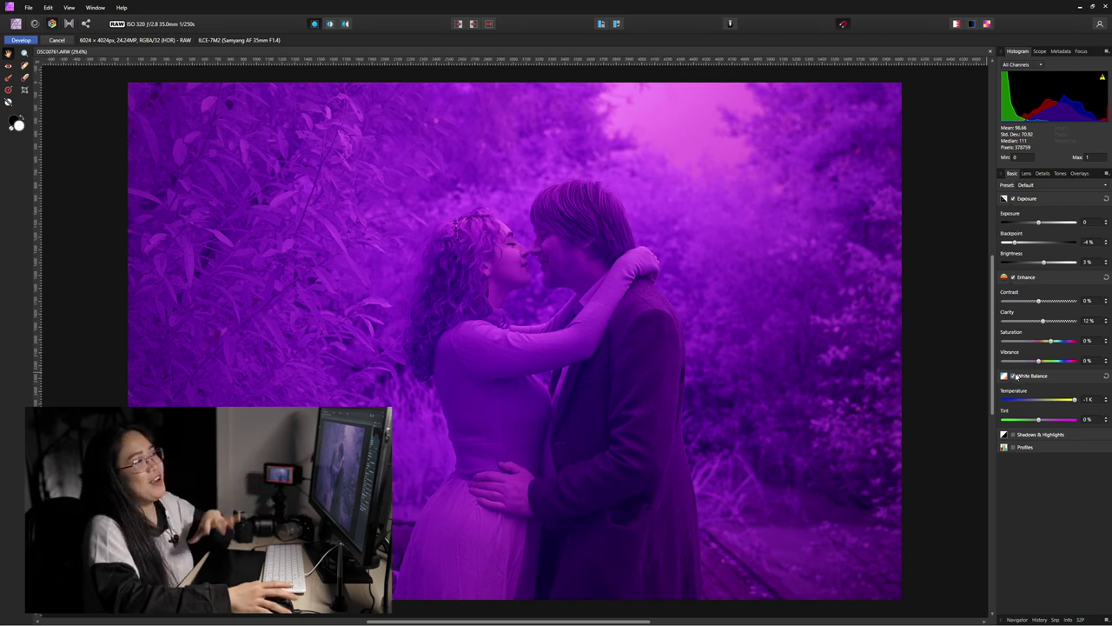
left_click(1014, 375)
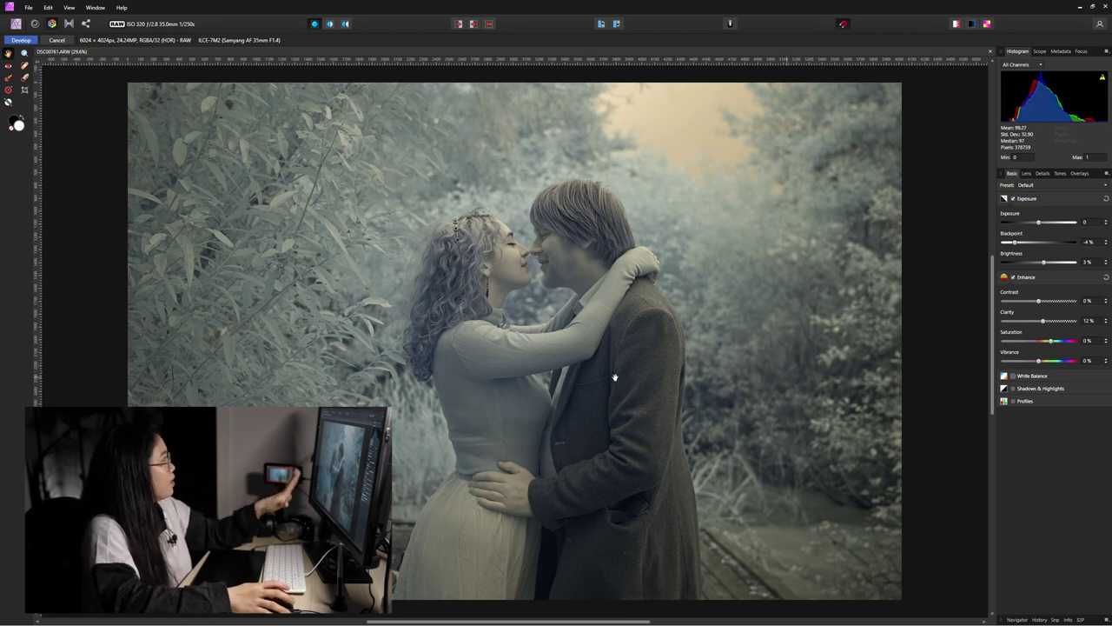
left_click(22, 40)
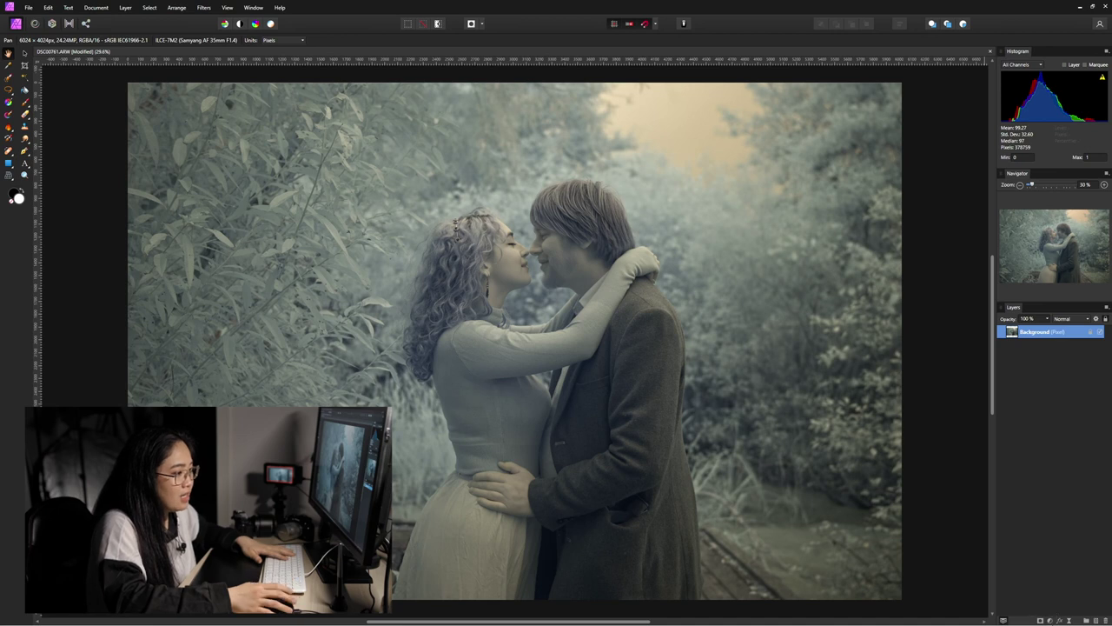
- Add a White Balance adjustment layer shifted slightly toward blue, with a Black & White adjustment layer above it
left_click(1052, 620)
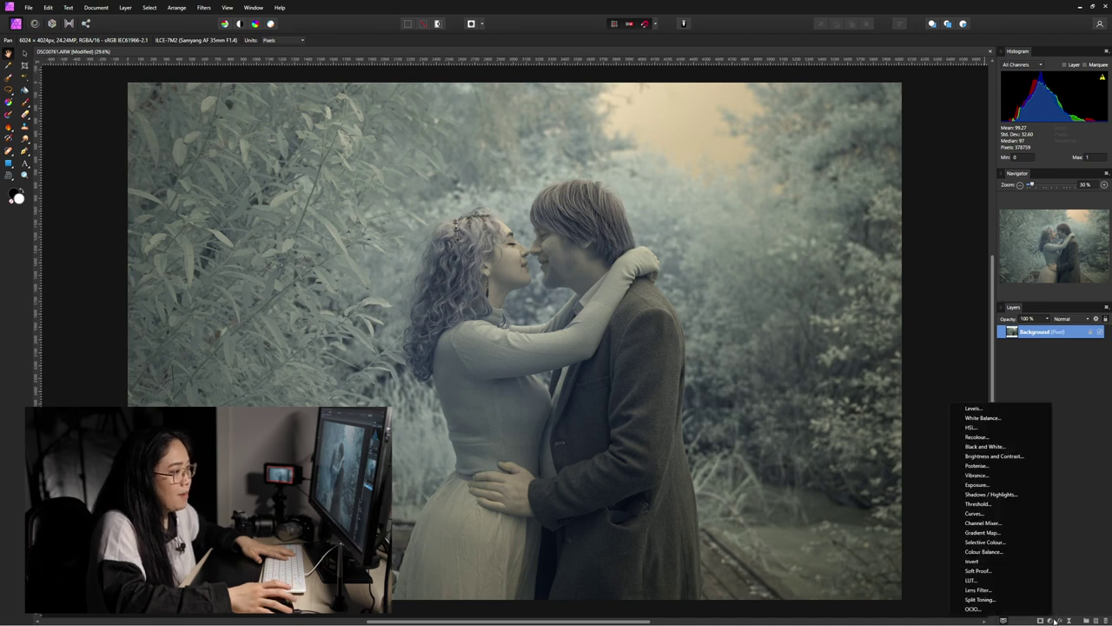
left_click(984, 418)
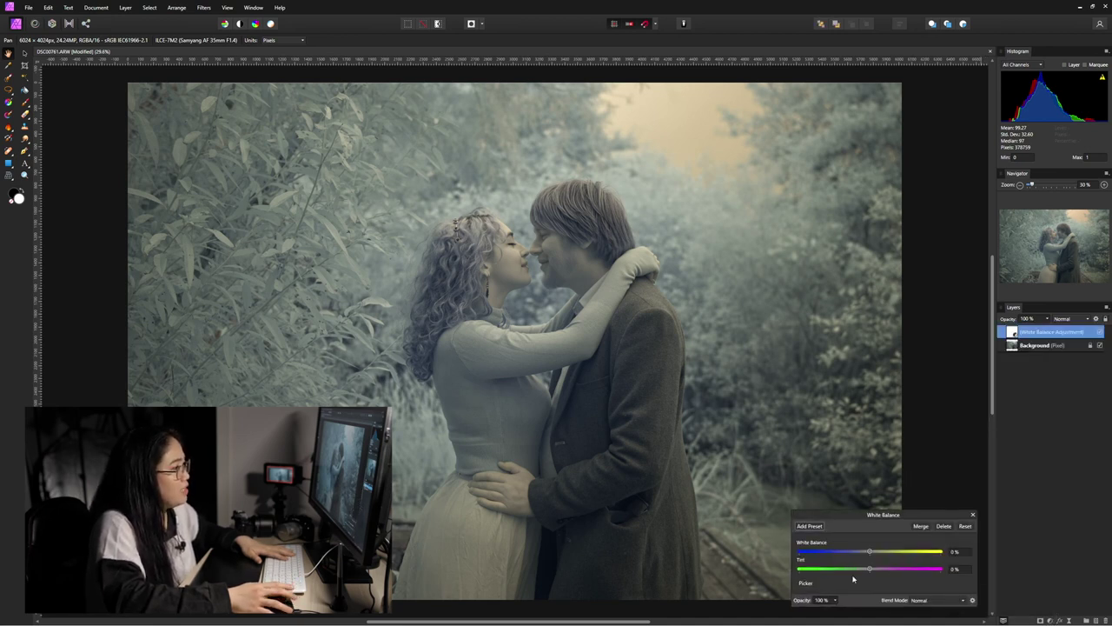
left_click_drag(872, 553, 861, 552)
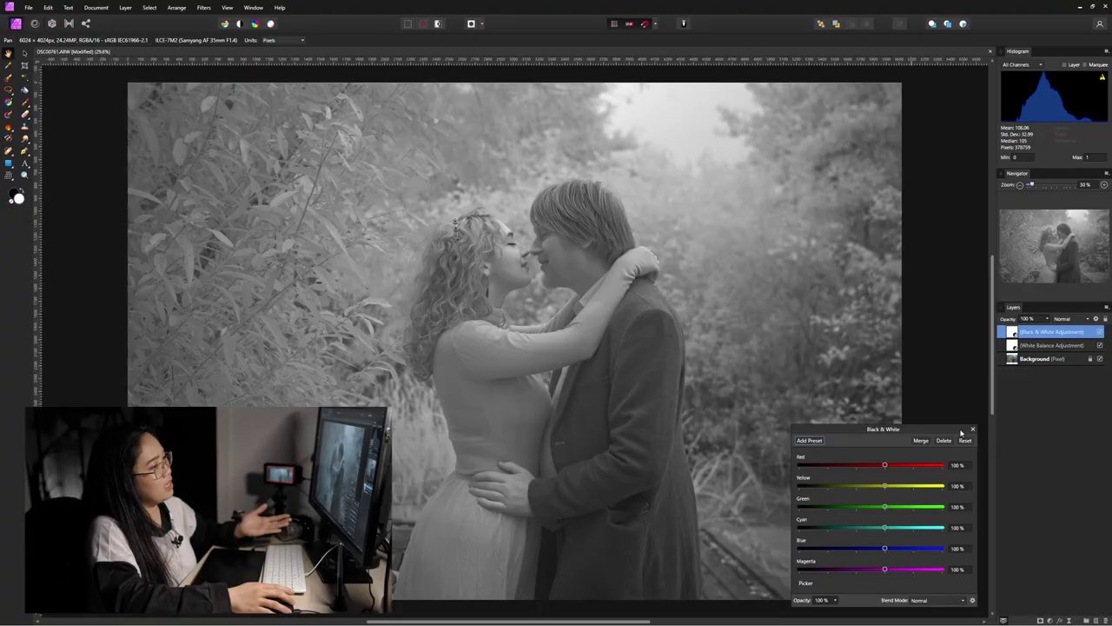
left_click(973, 430)
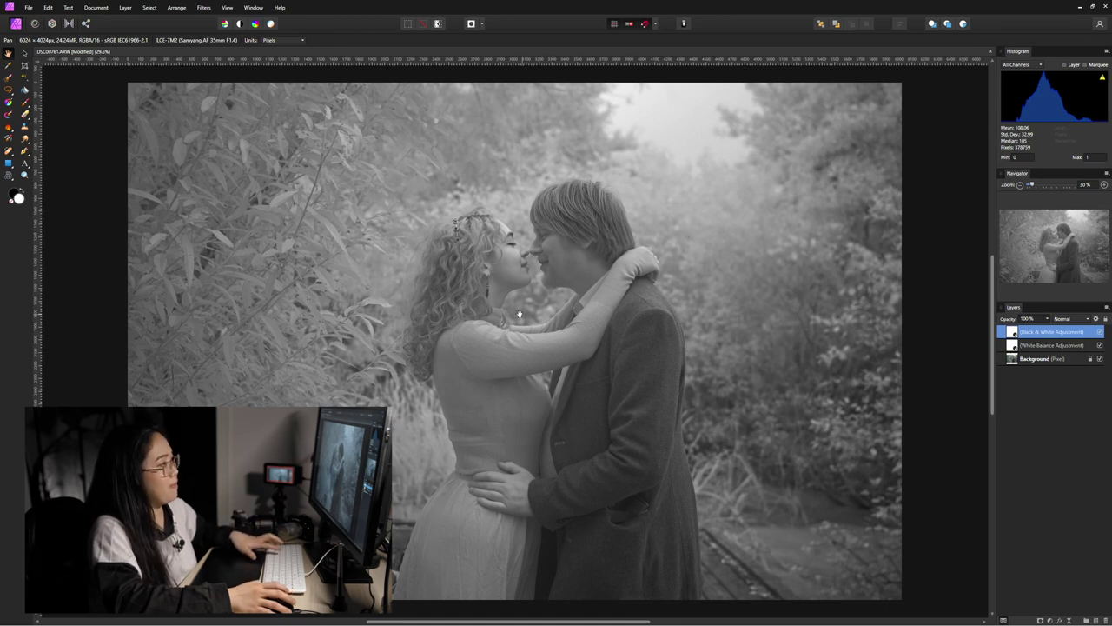
- Compare the couple's faces and hair up close with the Black & White adjustment on and off
scroll(489, 210, "up", 6)
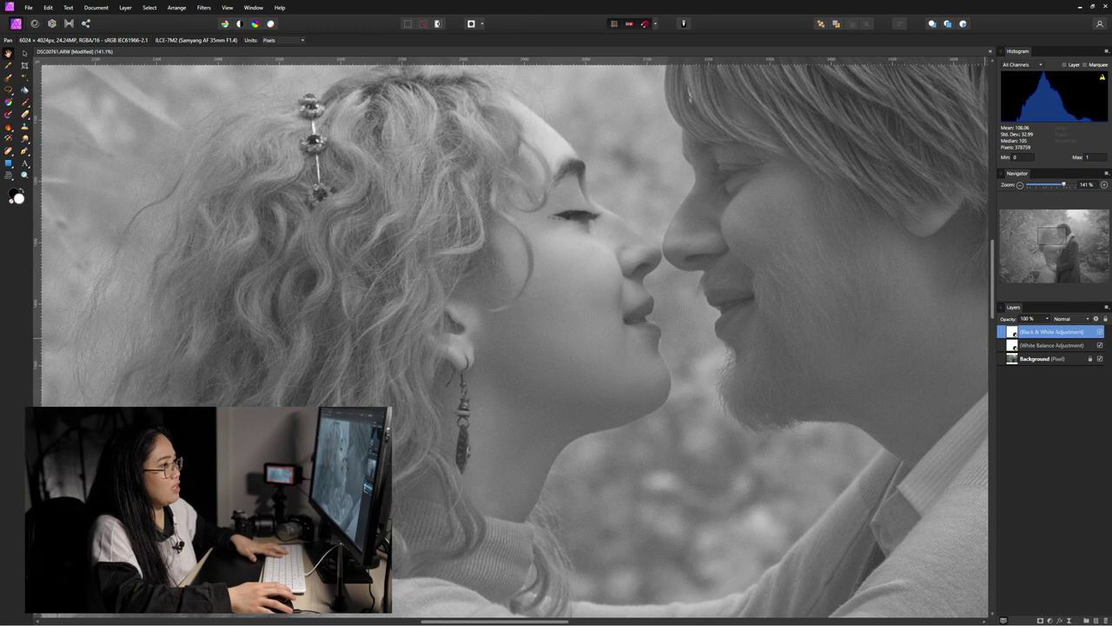
left_click(1100, 332)
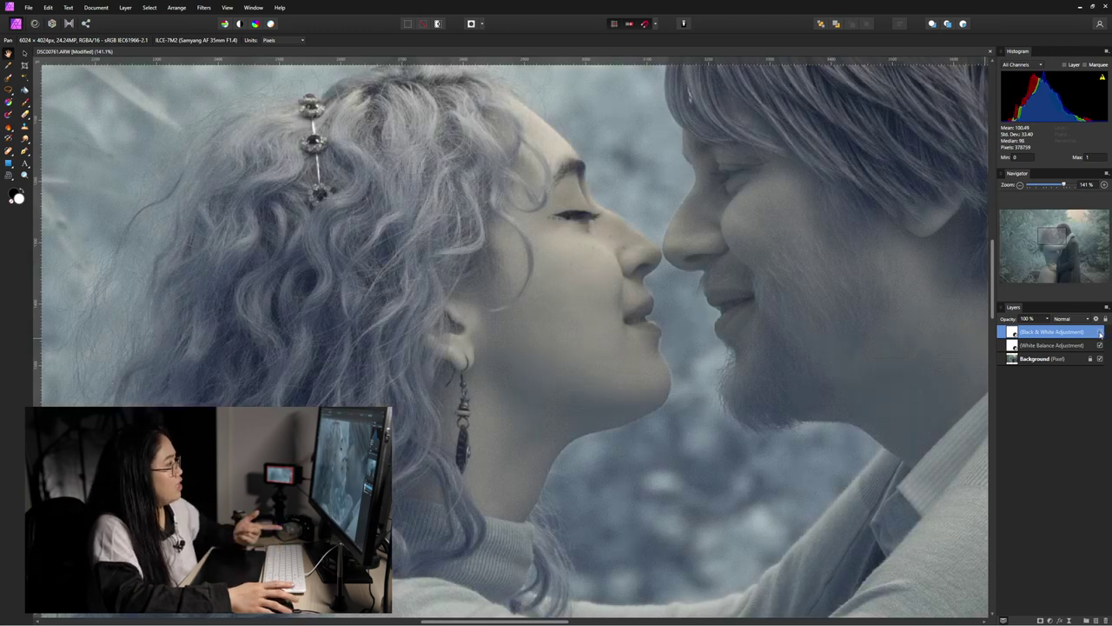
left_click(1100, 333)
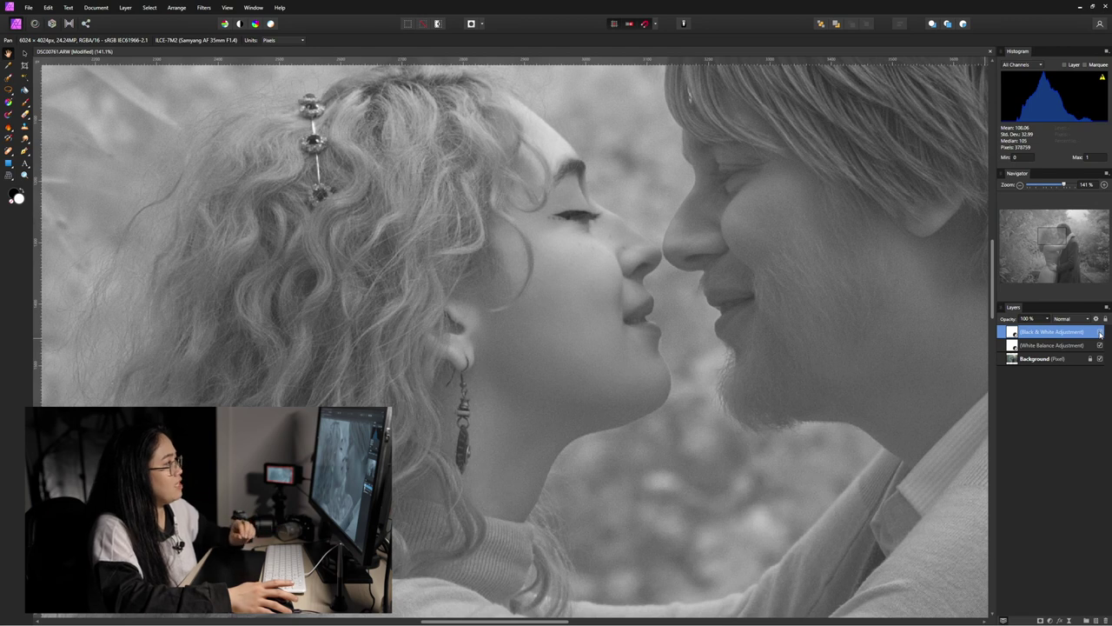
left_click(1100, 333)
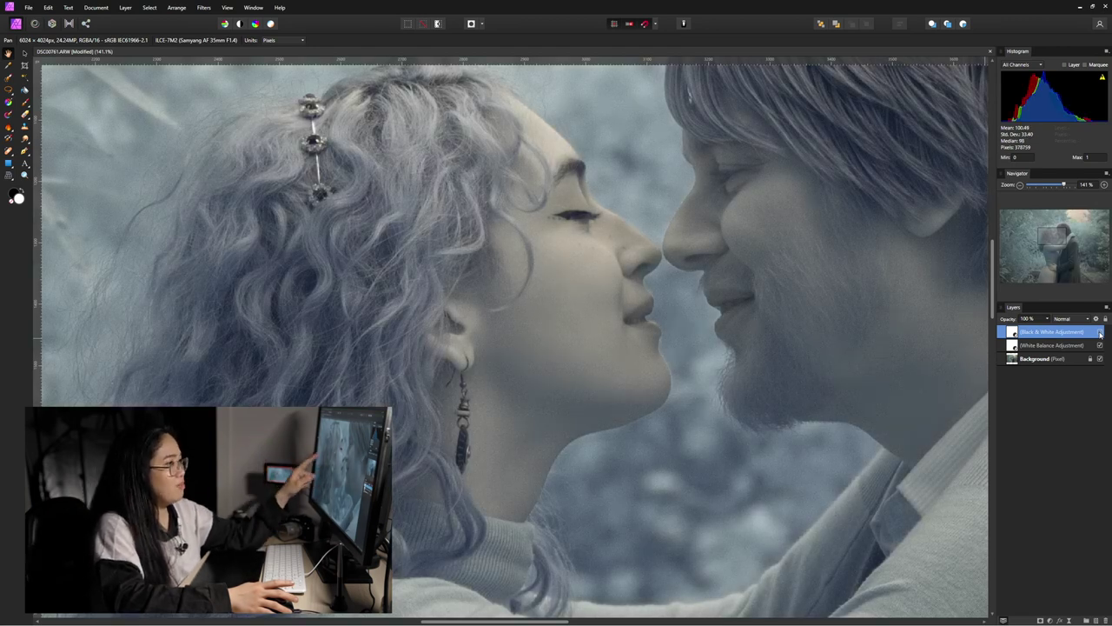
left_click(1101, 332)
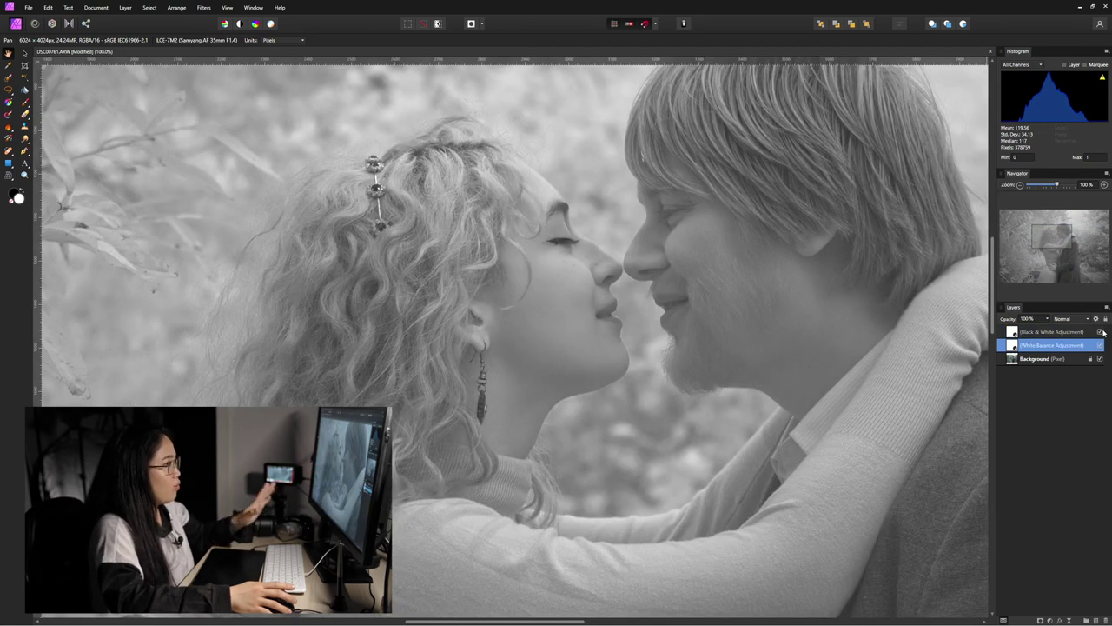
- Compare the bluer white balance with the black-and-white version, then view the photo with both adjustment layers hidden
left_click(1100, 332)
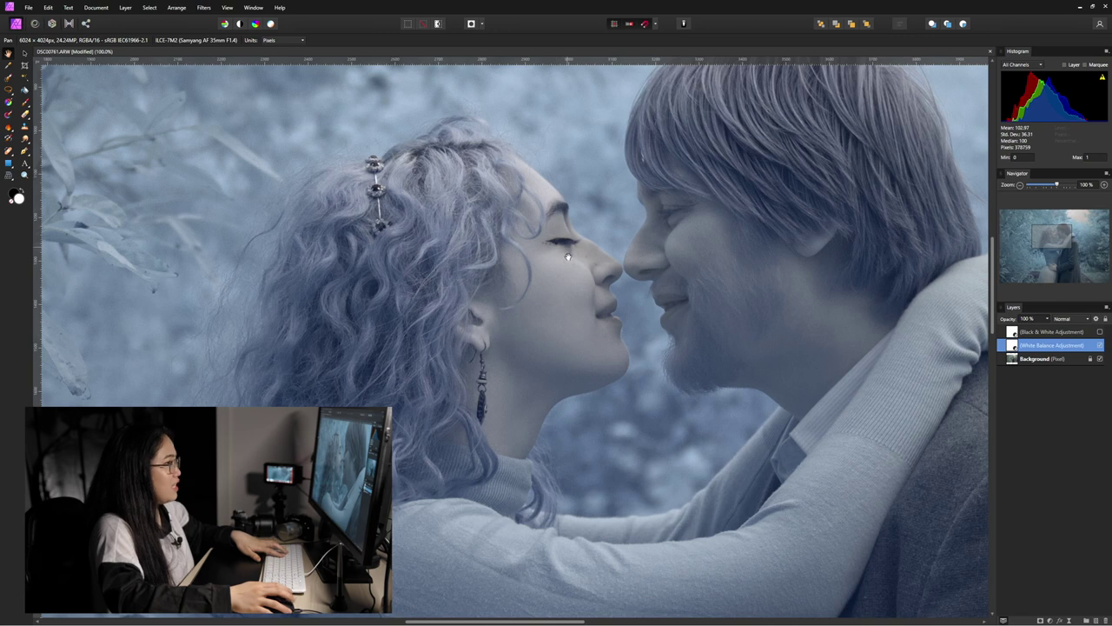
left_click(1100, 332)
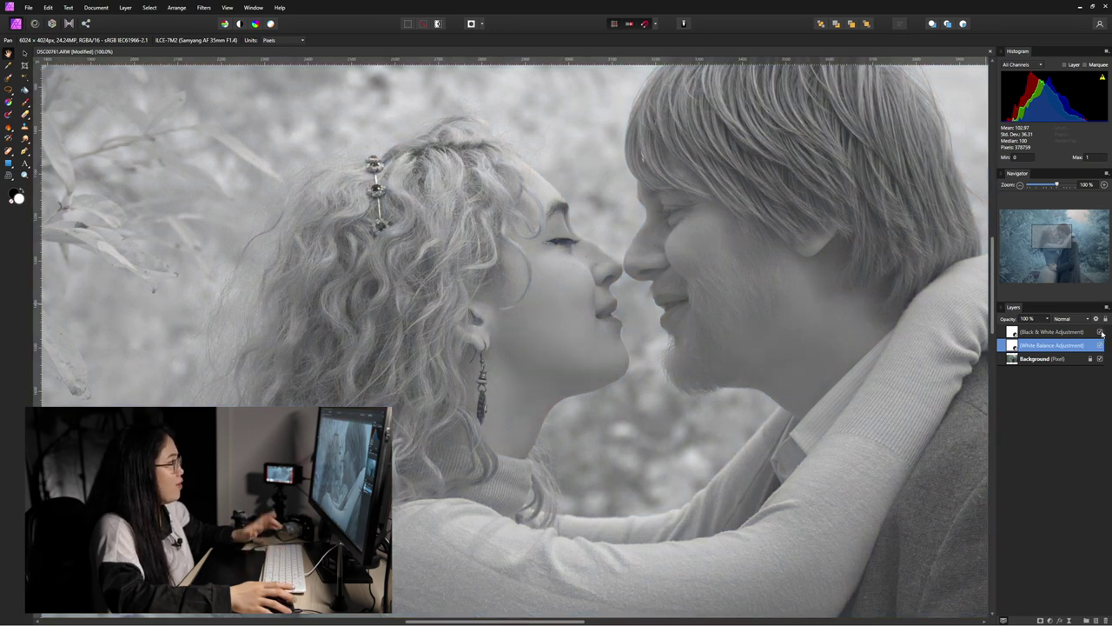
left_click(1100, 333)
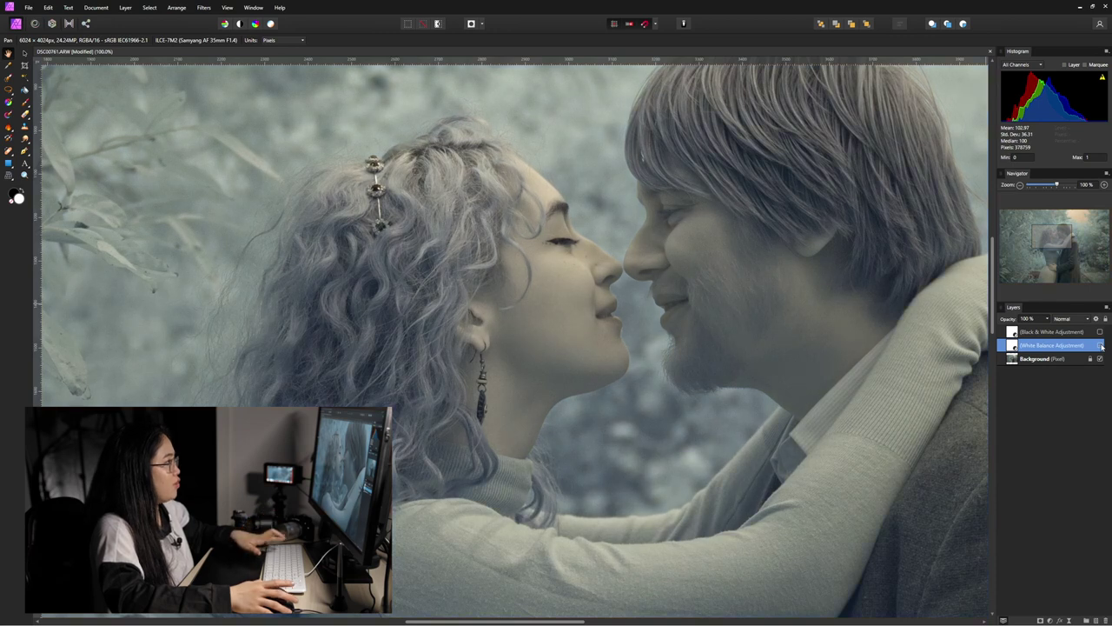
left_click(1100, 346)
scroll(487, 306, "down", 3)
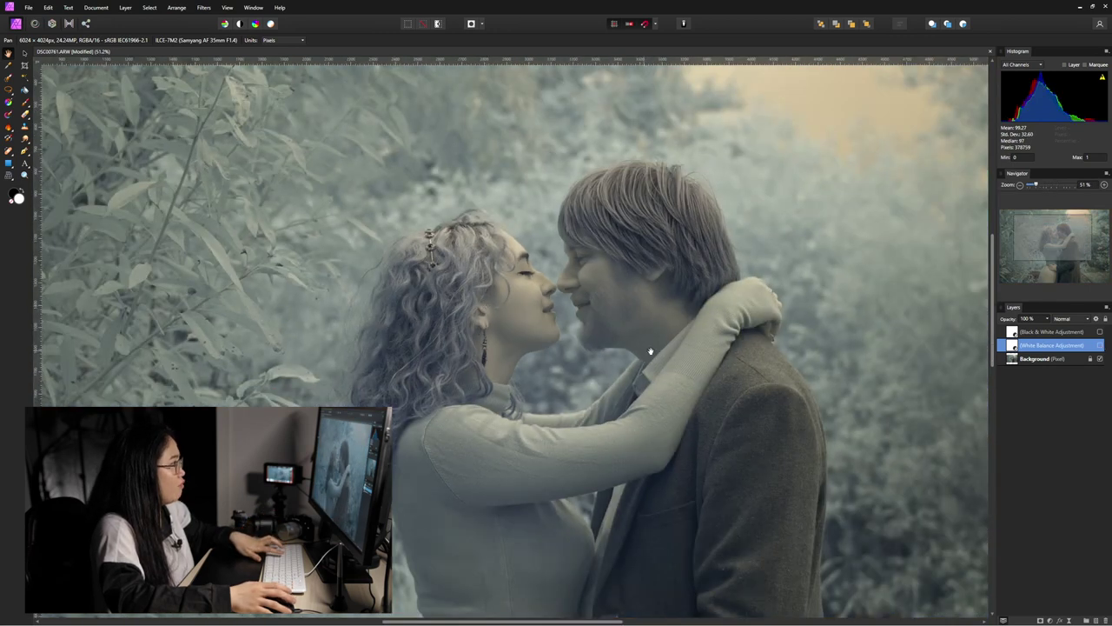
scroll(594, 313, "down", 3)
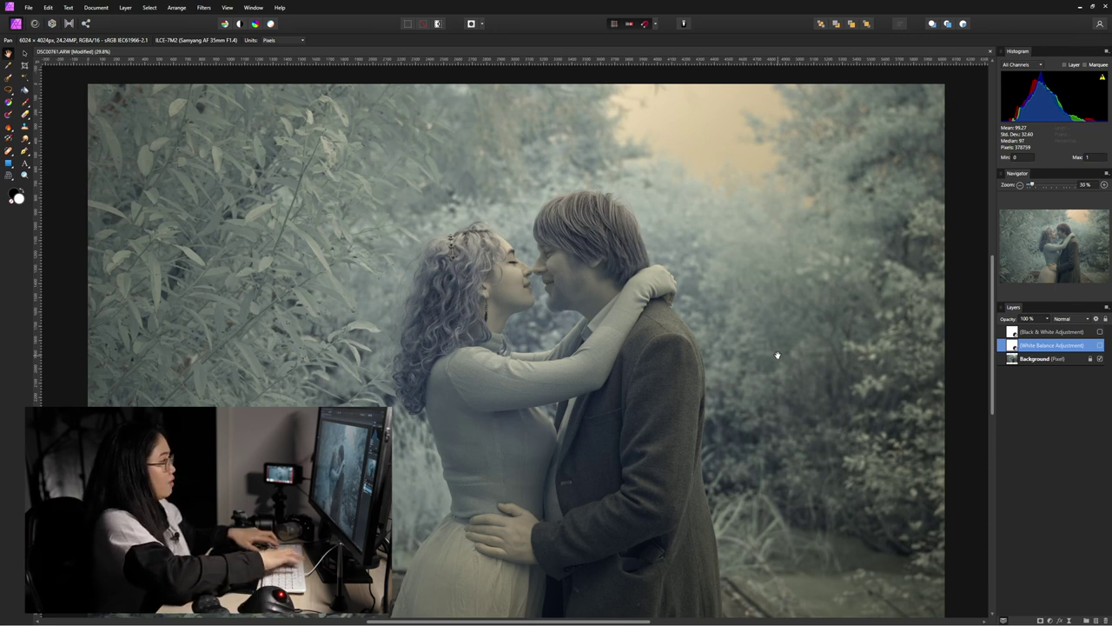
scroll(778, 356, "down", 1)
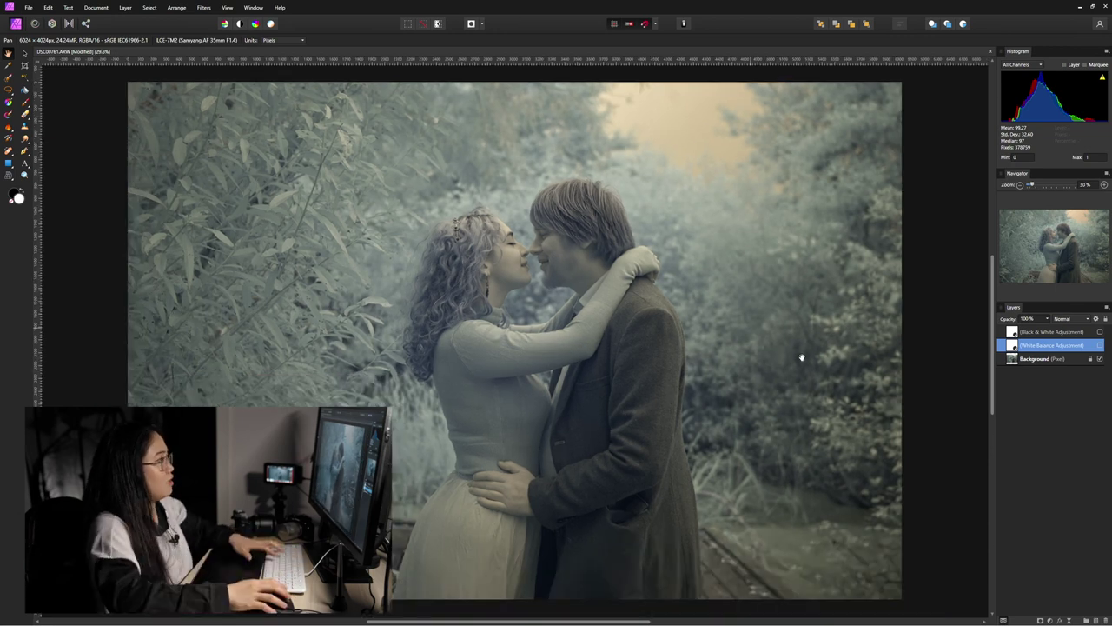
- Show the White Balance adjustment again and remove the Black & White adjustment layer
left_click(1102, 345)
left_click(1070, 332)
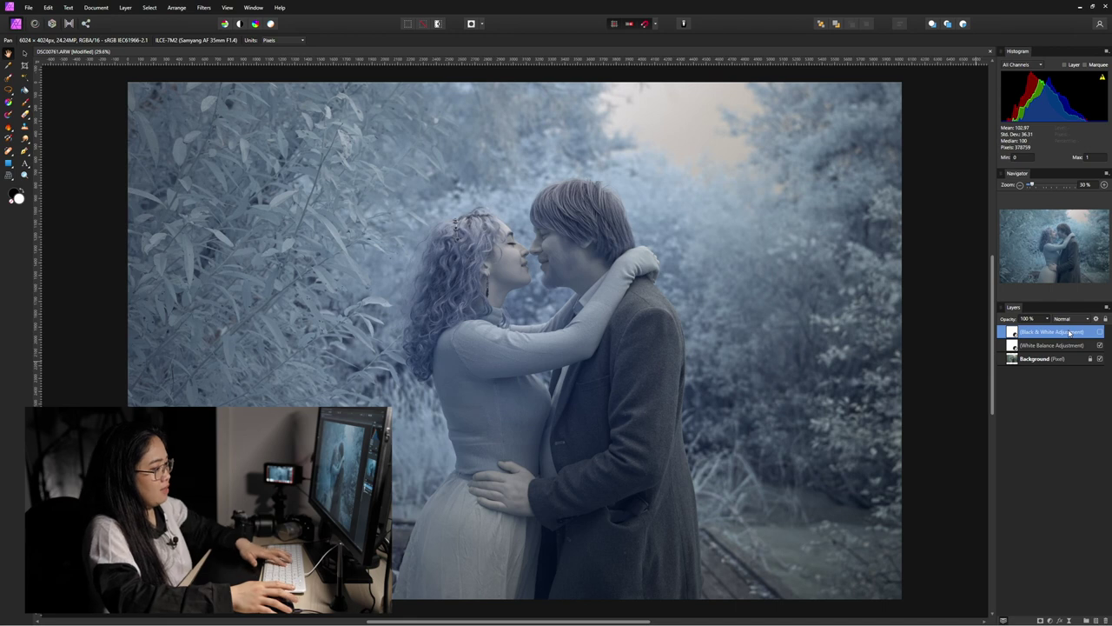
left_click_drag(1069, 345, 1075, 336)
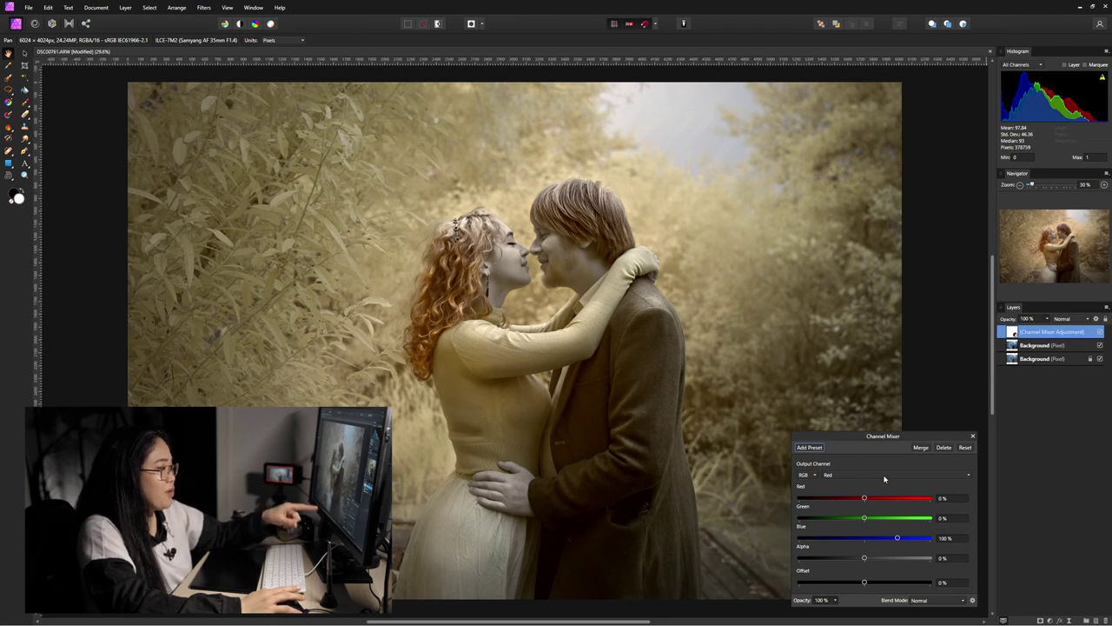
- Check the Channel Mixer's Red and Blue output channels and toggle the adjustment's visibility to compare the colours
left_click(884, 477)
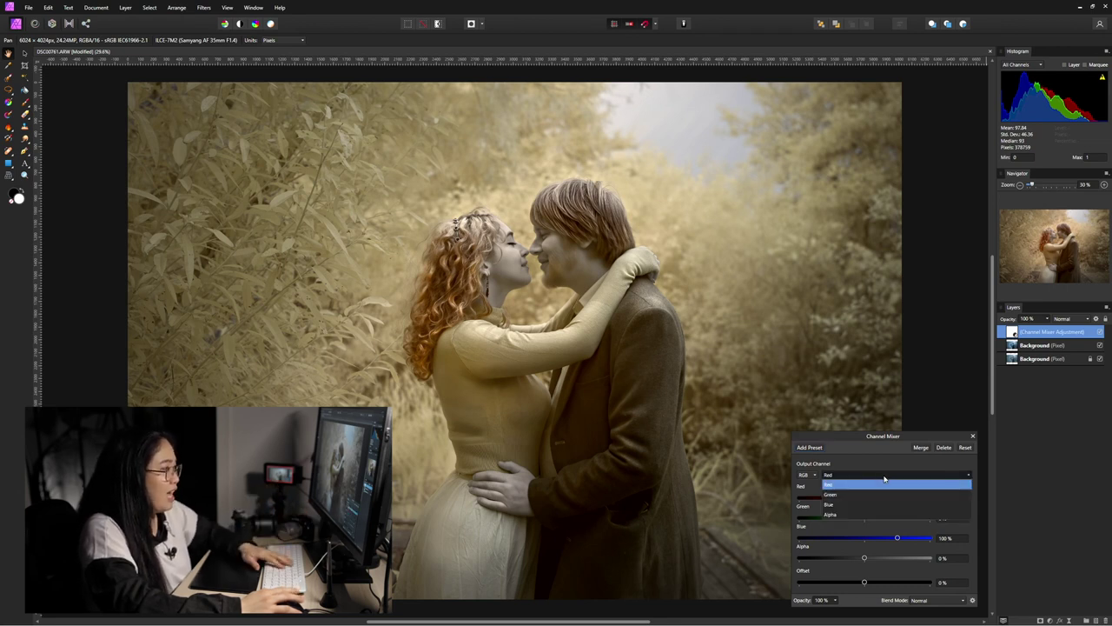
left_click(857, 504)
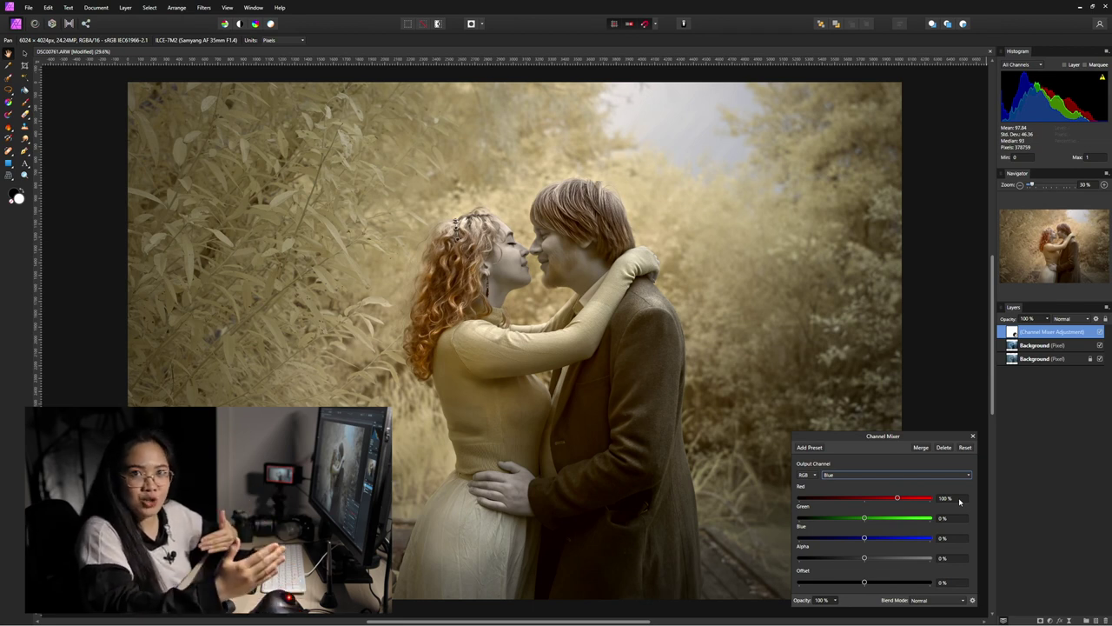
left_click(973, 437)
left_click(1100, 332)
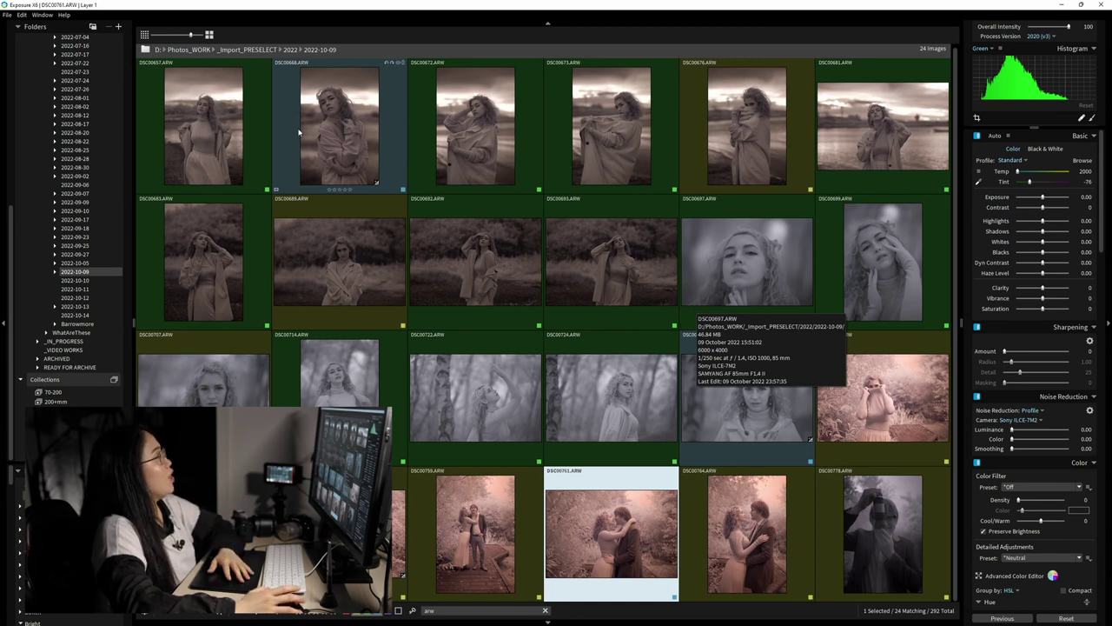
- Open DSC00668.ARW from Exposure X6 in Affinity Photo and develop it with blackpoint -3% and brightness 8%
double_click(299, 132)
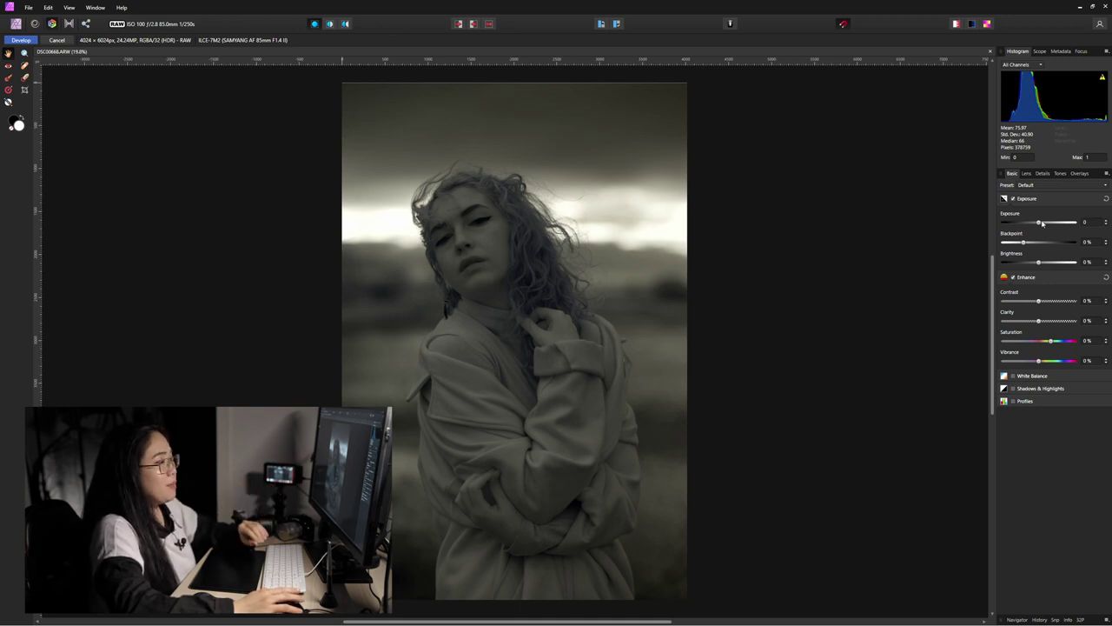
mouse_move(1024, 242)
left_mouse_down()
mouse_move(1056, 269)
mouse_move(1019, 245)
left_mouse_up()
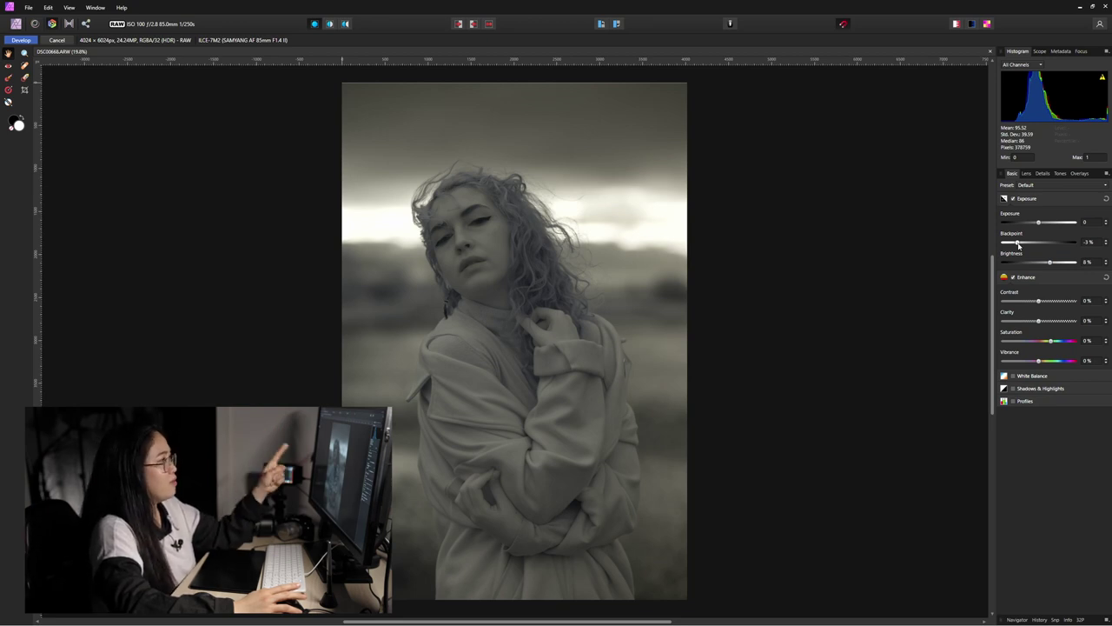
key("Return")
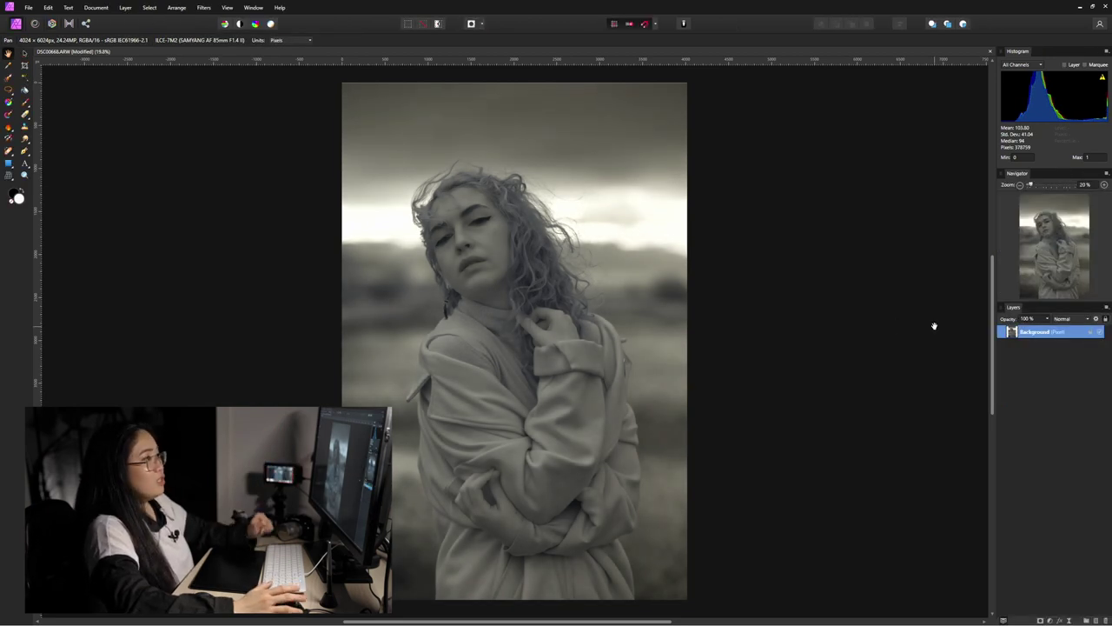
left_click(1051, 620)
left_click(1004, 446)
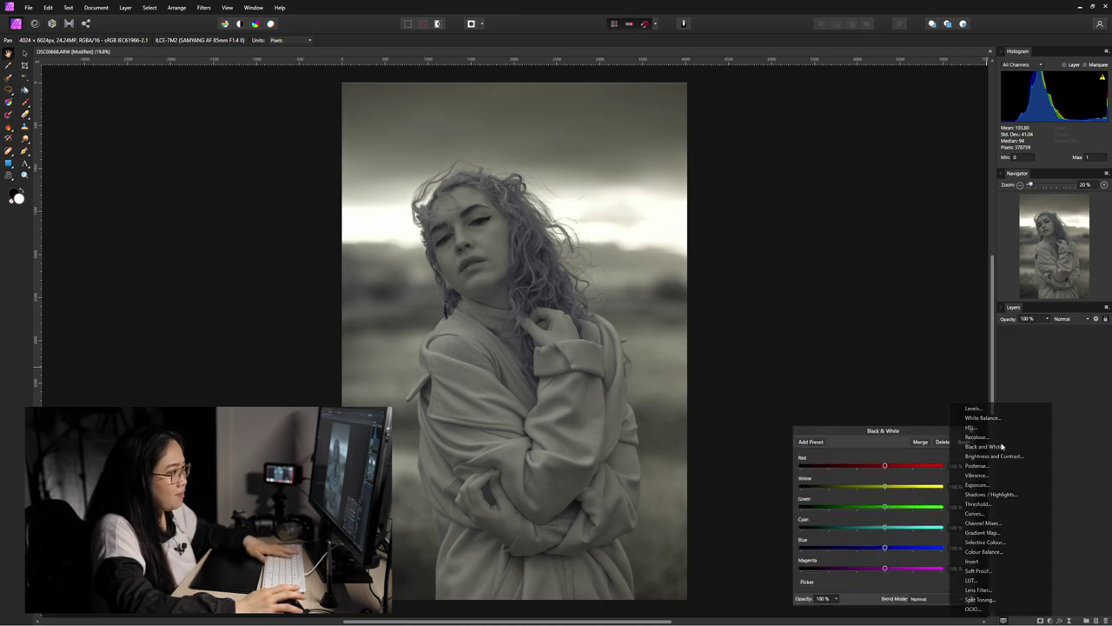
left_click(943, 444)
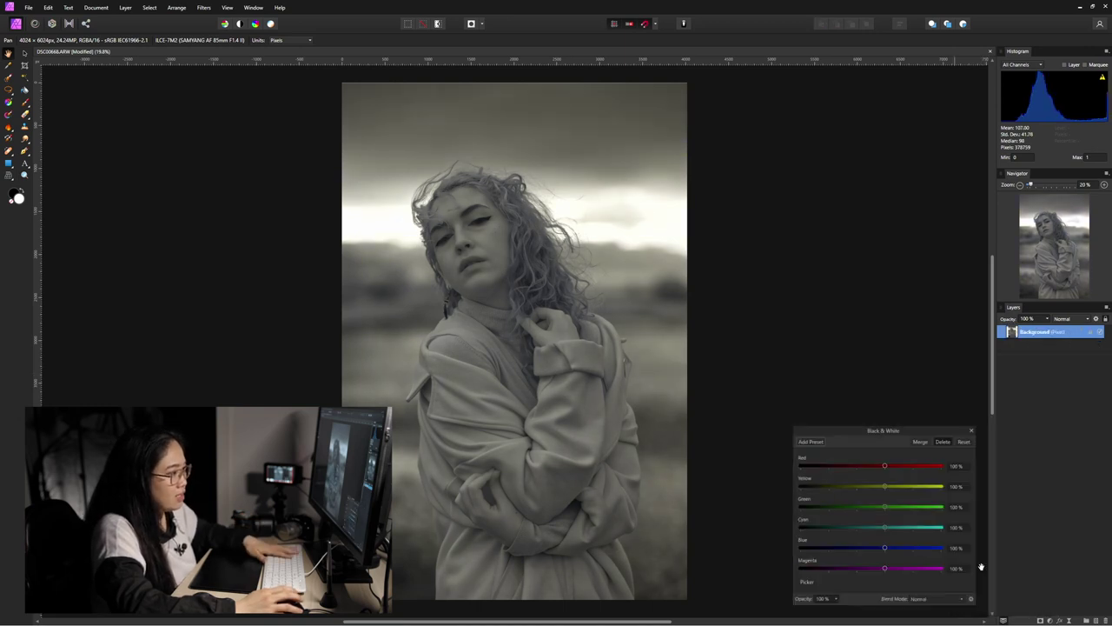
- Add a White Balance adjustment layer above the portrait and set its white balance to -22%
left_click(1048, 619)
left_click(999, 418)
left_click_drag(859, 553, 856, 555)
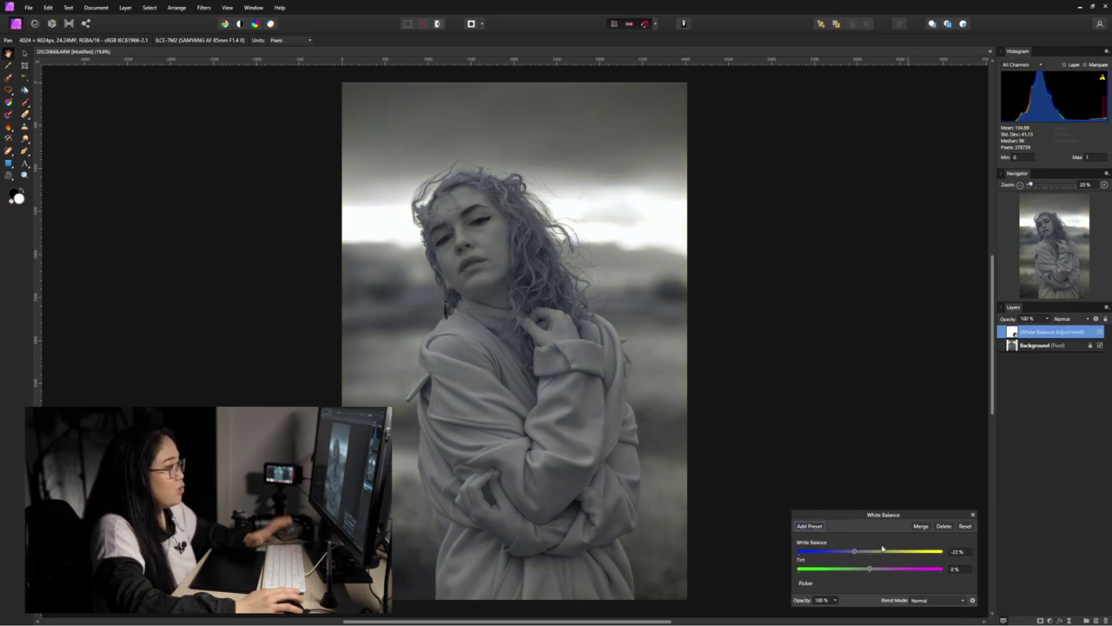
- Try a Black & White adjustment above the White Balance layer, hide it for comparison and delete it
left_click(972, 515)
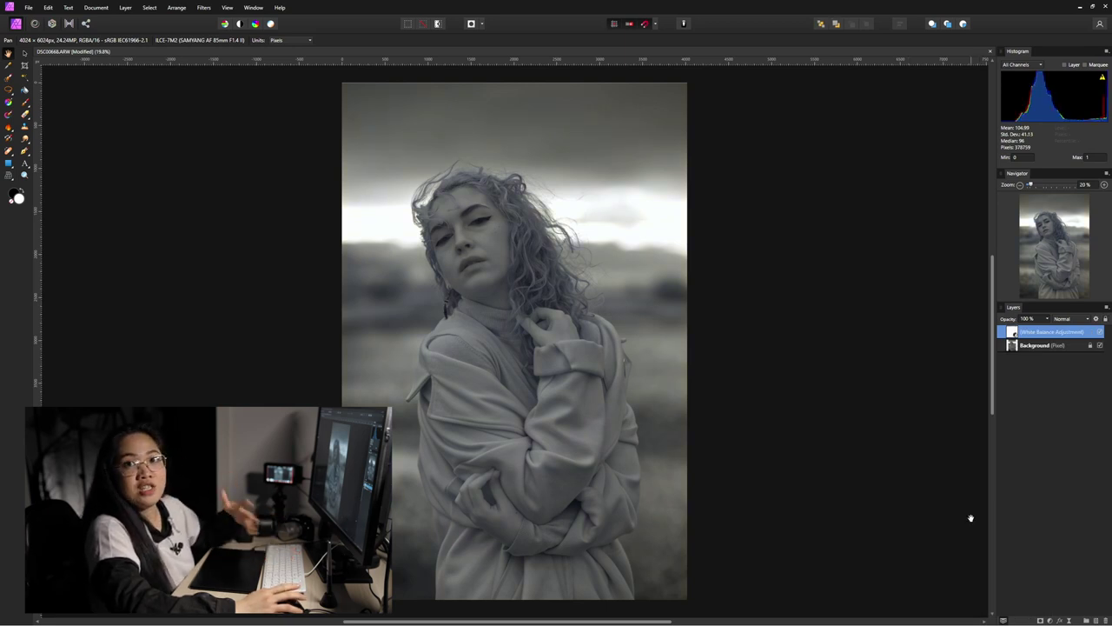
left_click(1056, 619)
left_click(1102, 332)
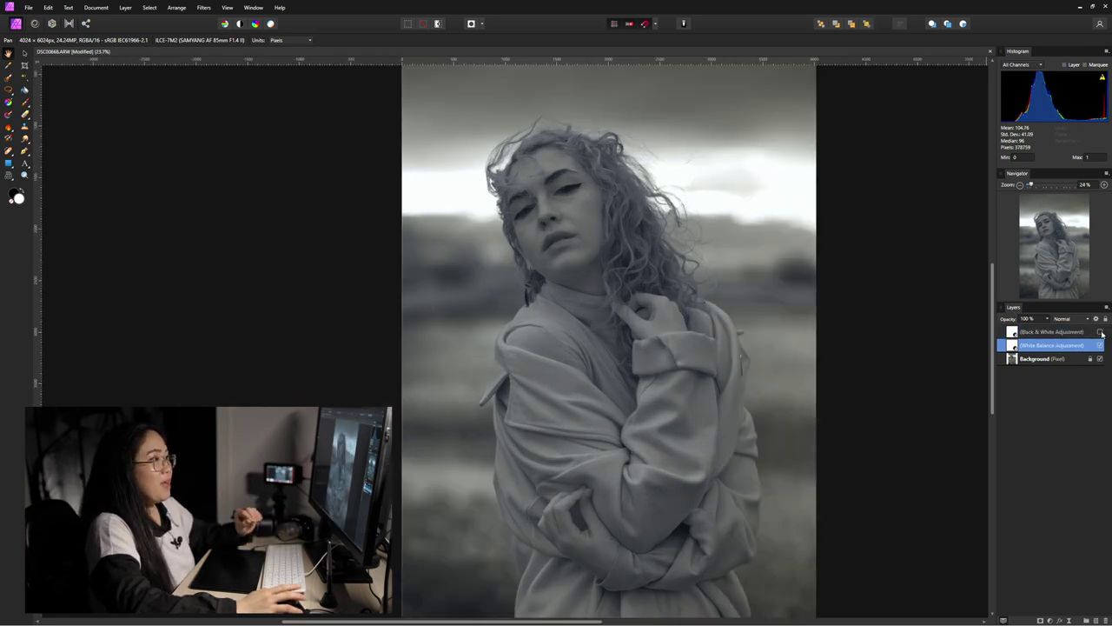
left_click(1079, 332)
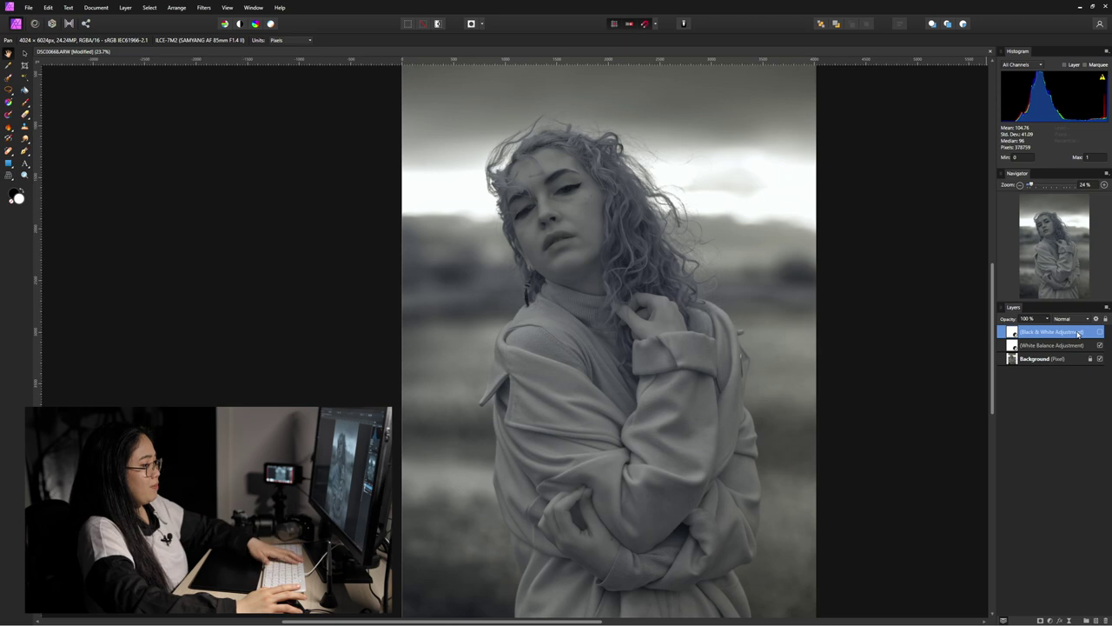
key("Delete")
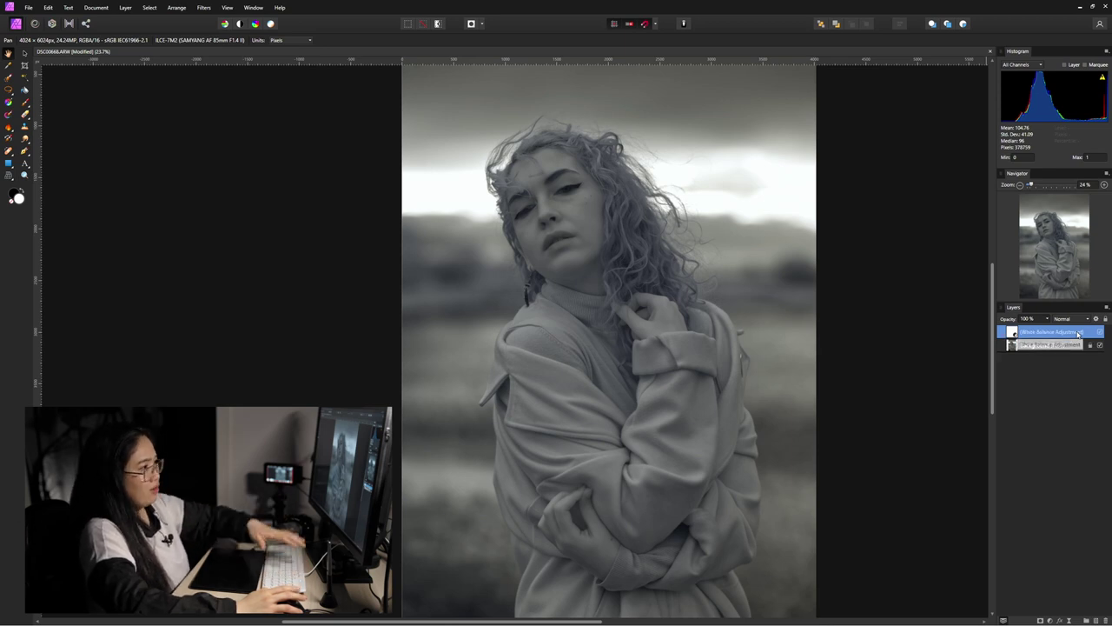
- Examine the face, freckles and curly hair in the portrait up close
scroll(624, 173, "up", 5)
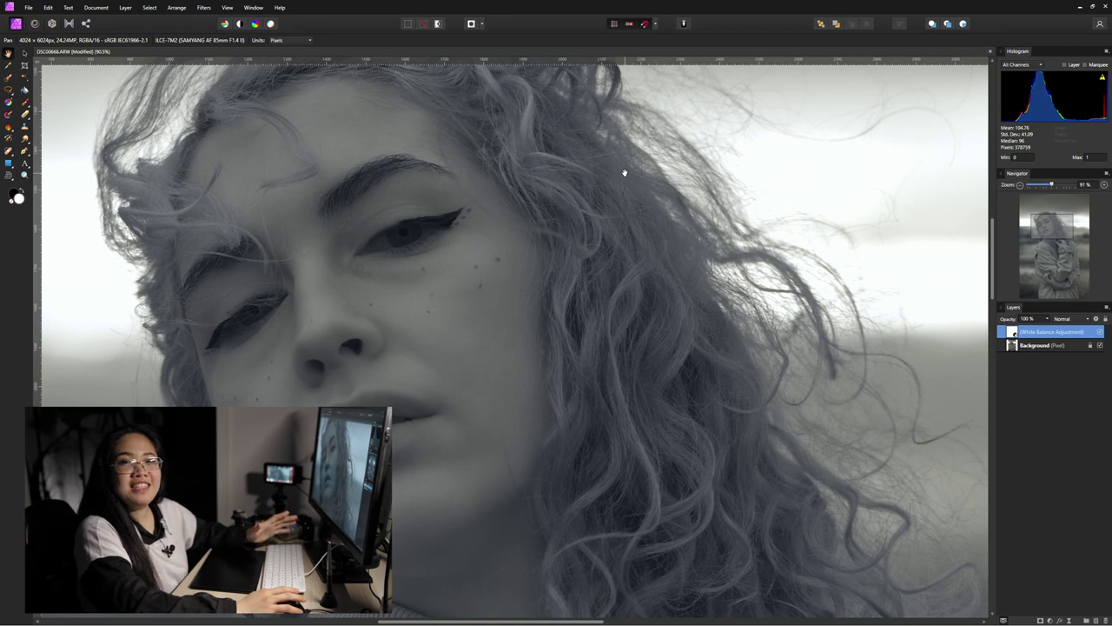
left_click_drag(556, 249, 725, 199)
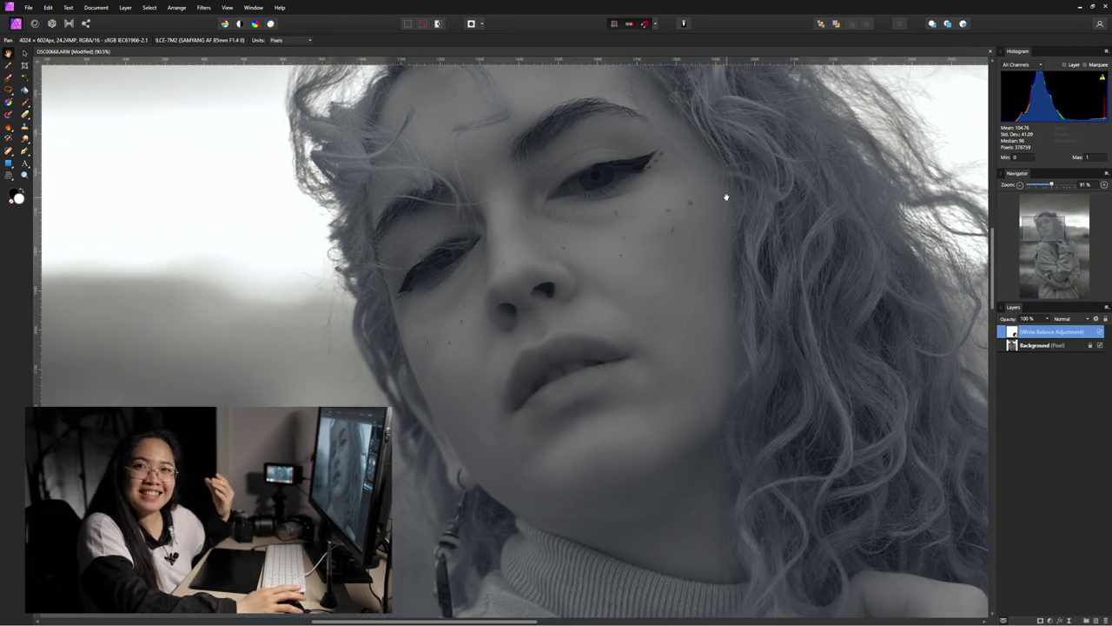
left_click_drag(724, 194, 689, 244)
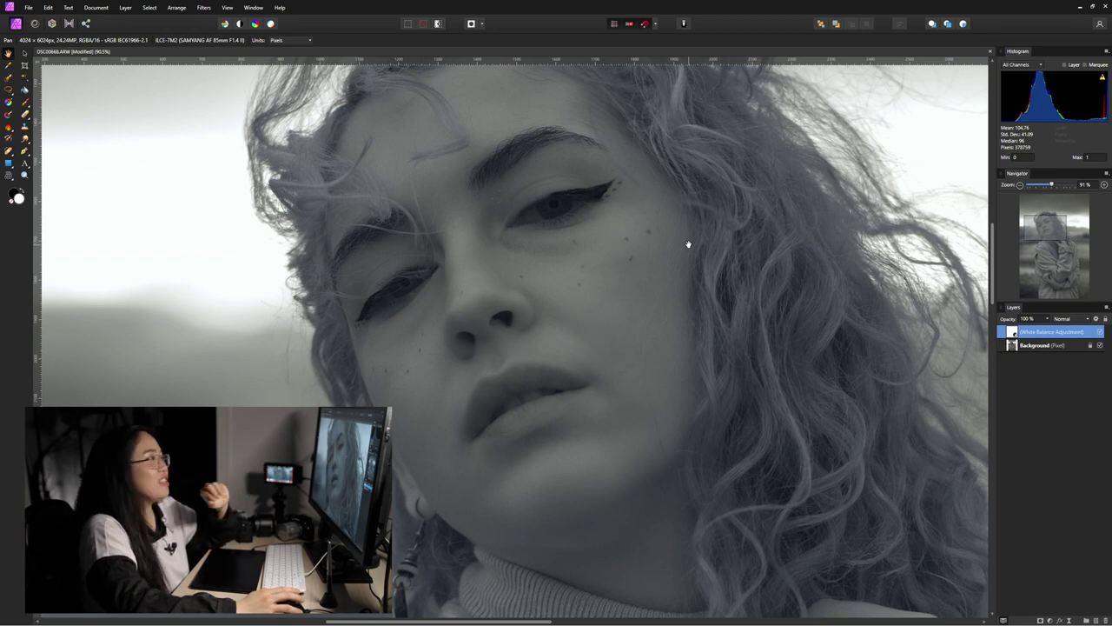
scroll(691, 284, "down", 2)
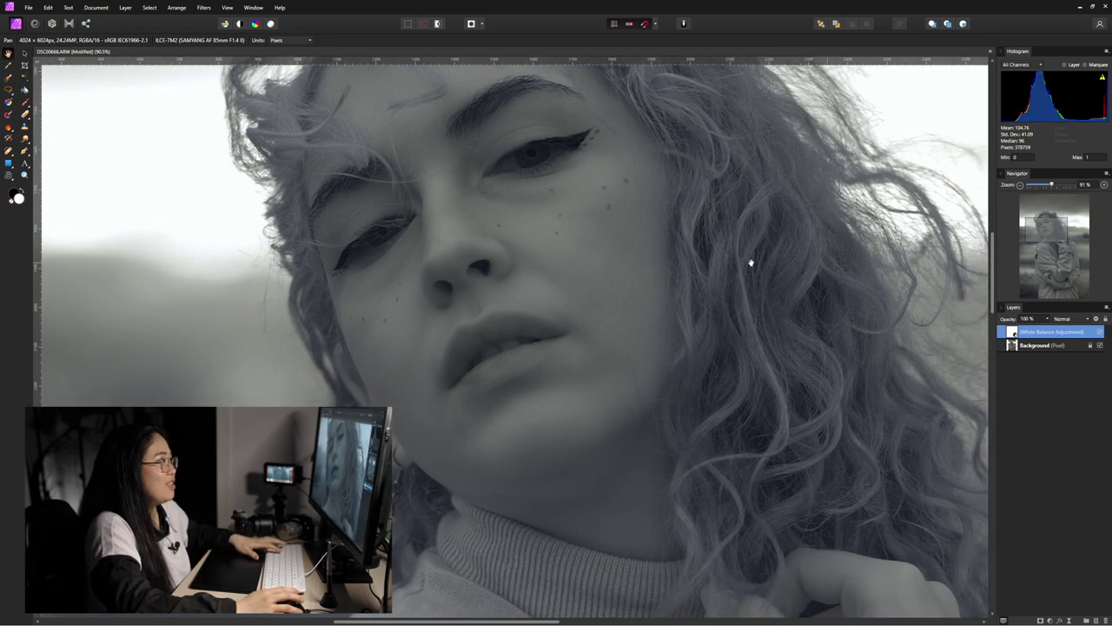
scroll(672, 275, "down", 2)
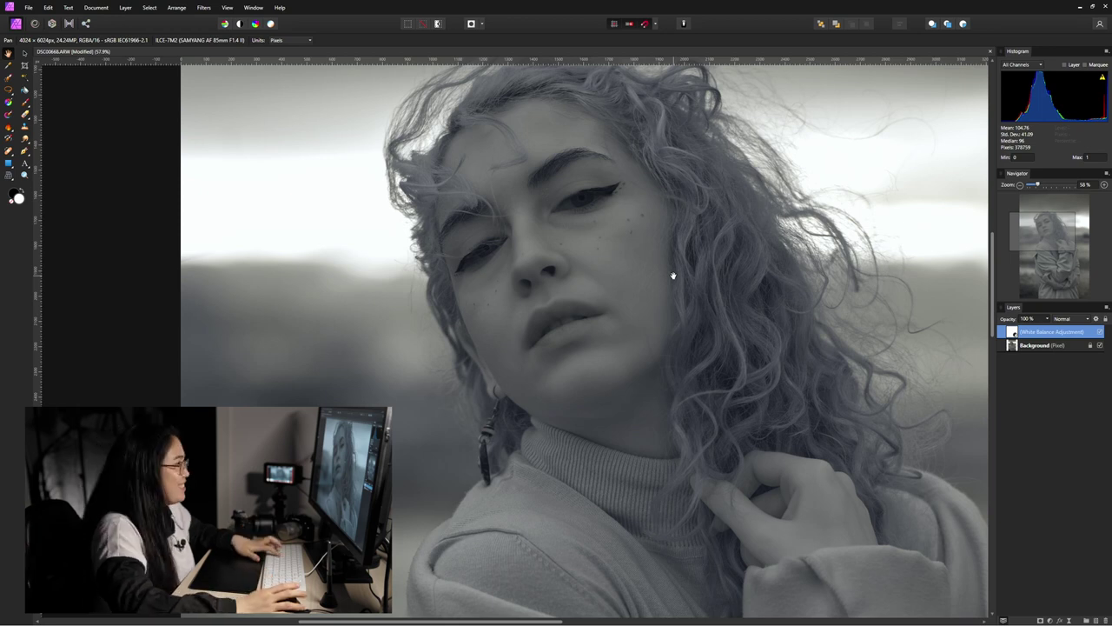
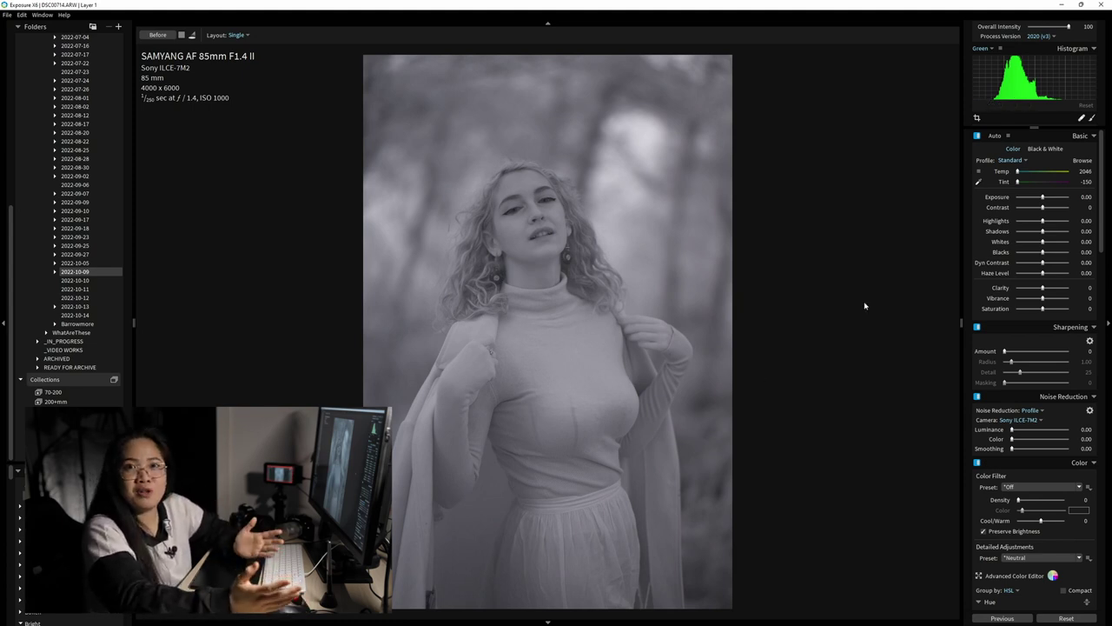
- Browse the 2022-10-09 infrared portraits in Exposure X6 and settle on the close-up DSC00728.ARW
key("Right")
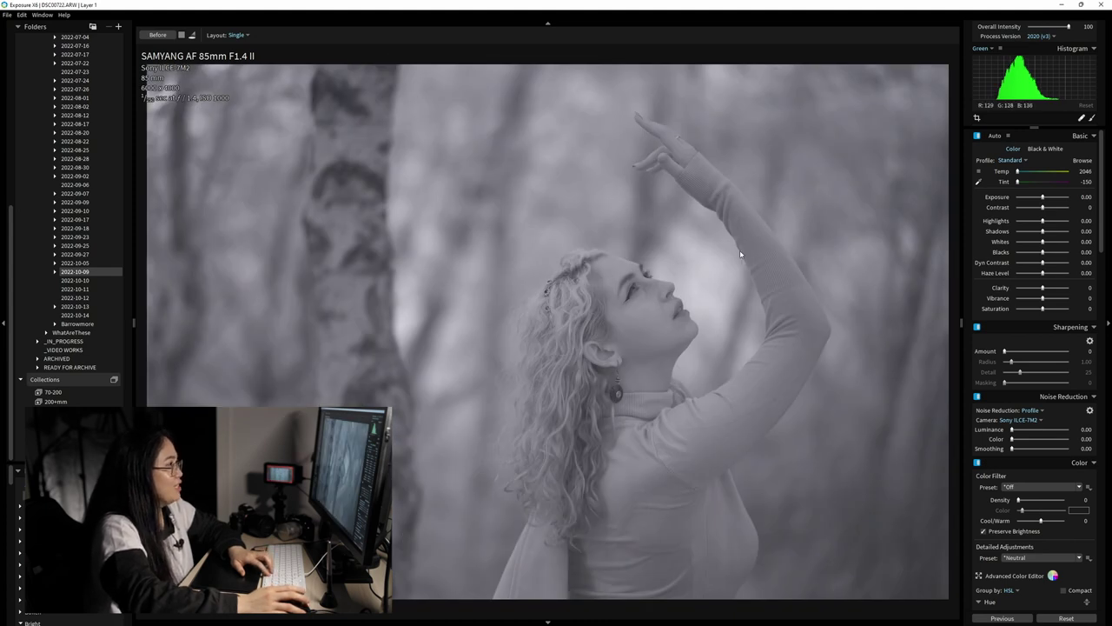
key("Right")
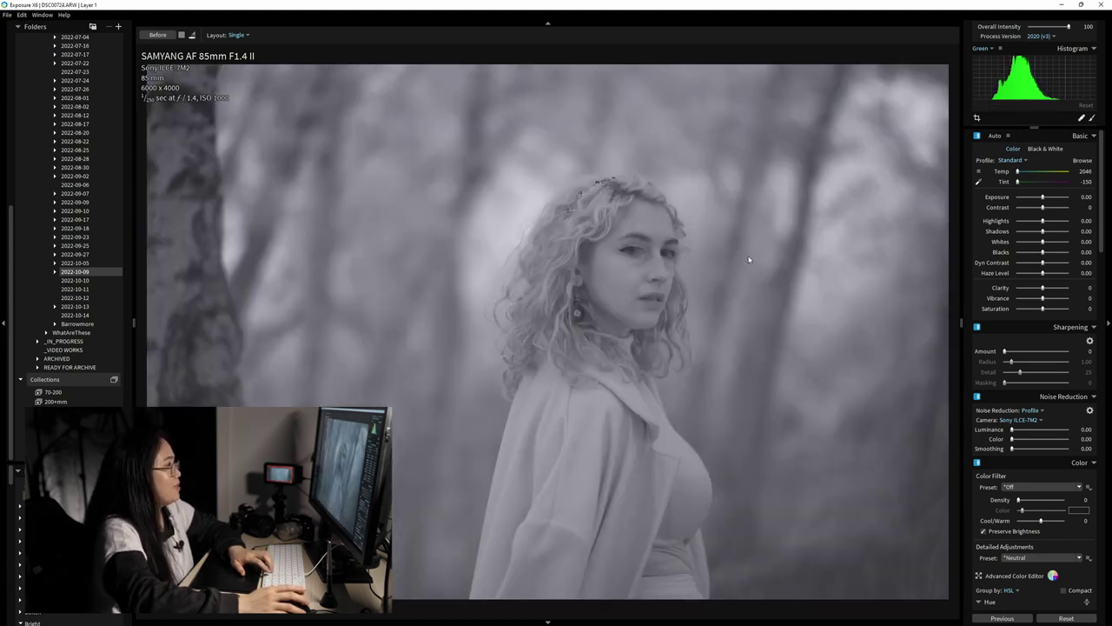
key("Right")
key("Left")
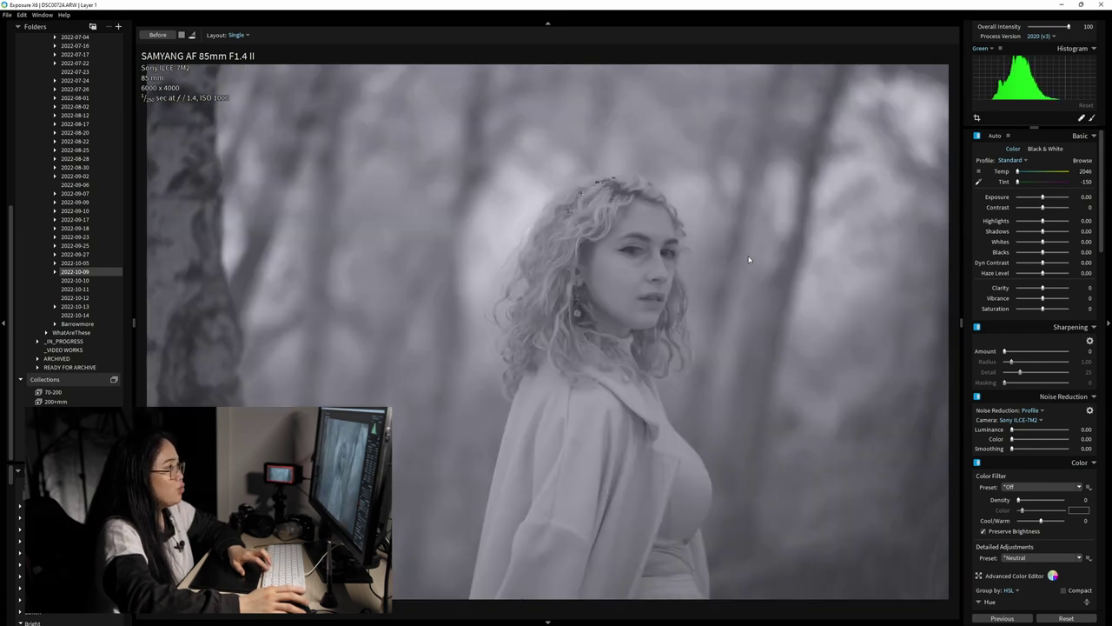
key("Left")
key("Left")
key("Right")
key("Right")
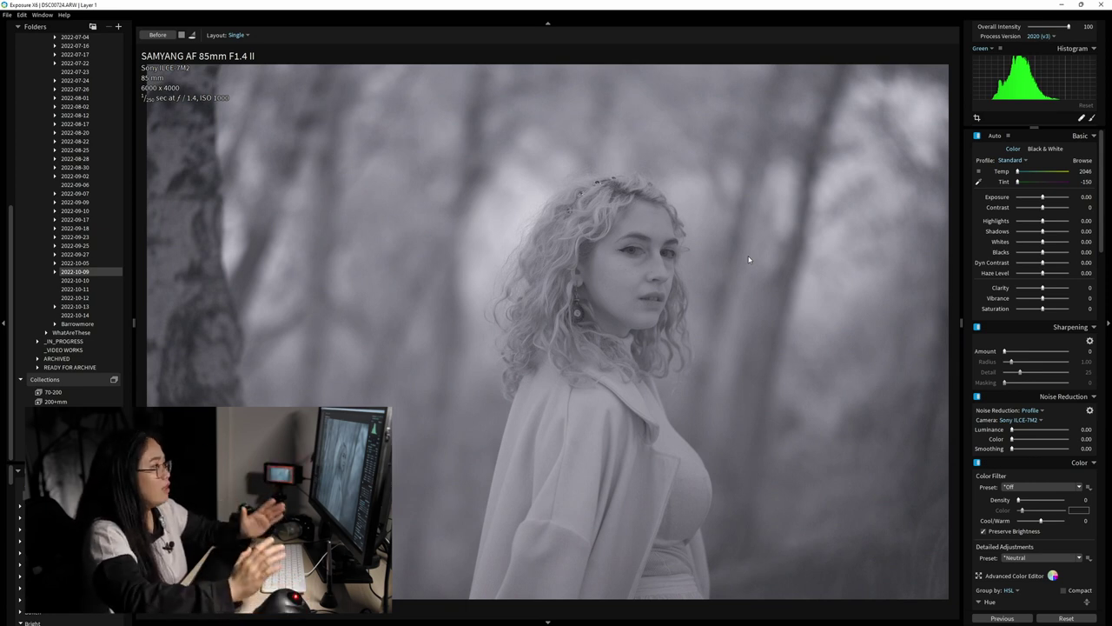
key("Right")
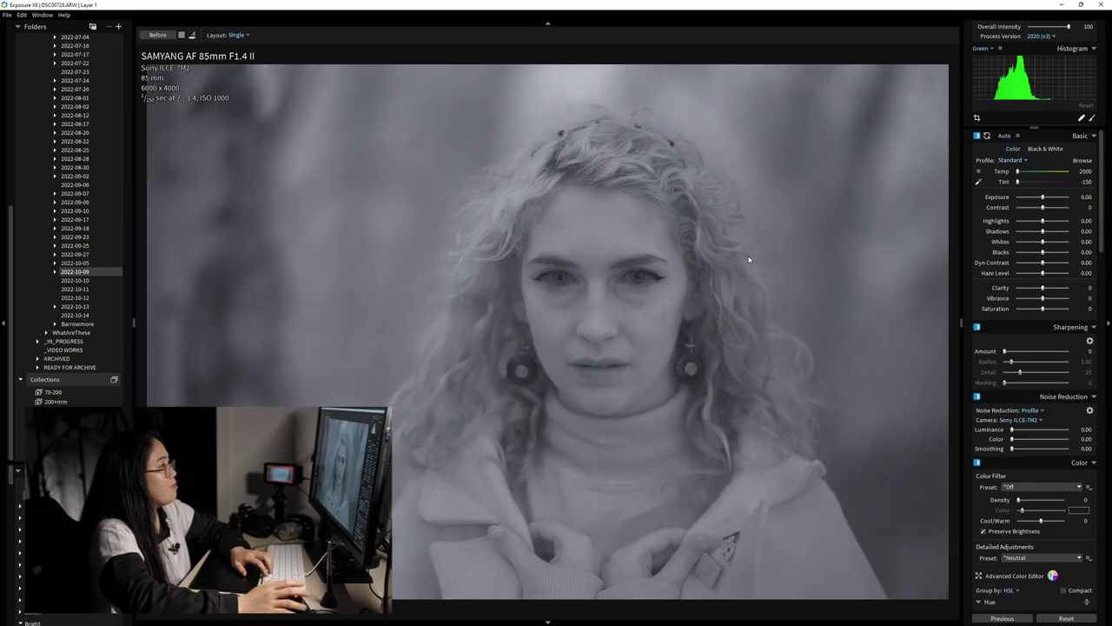
- Examine the eyes and skin detail in DSC00728.ARW at closer magnification
left_click(656, 276)
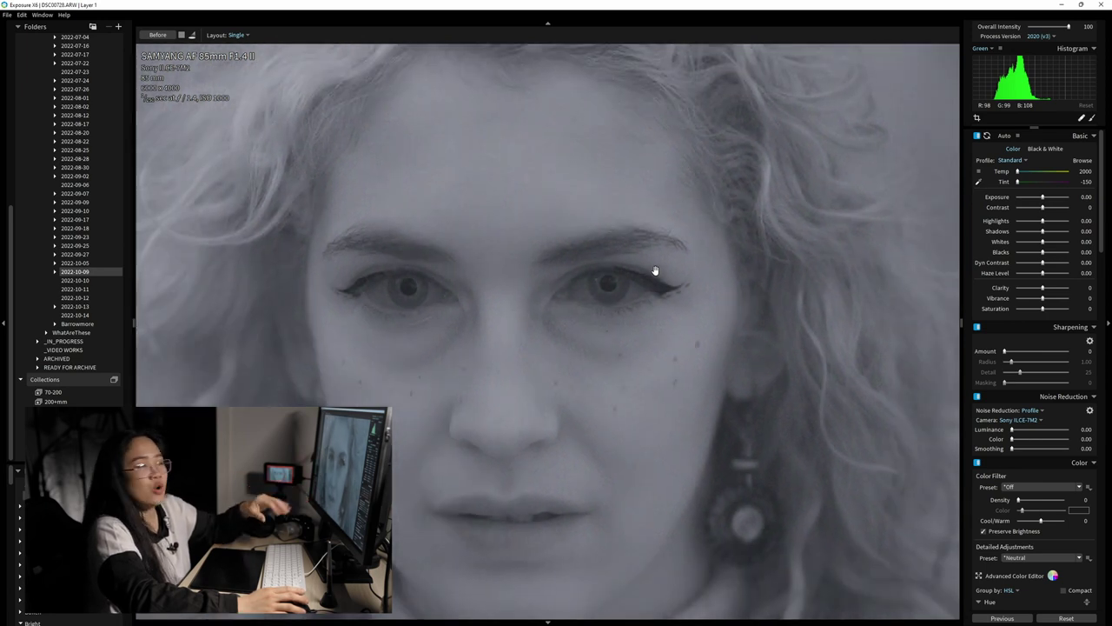
left_click(655, 271)
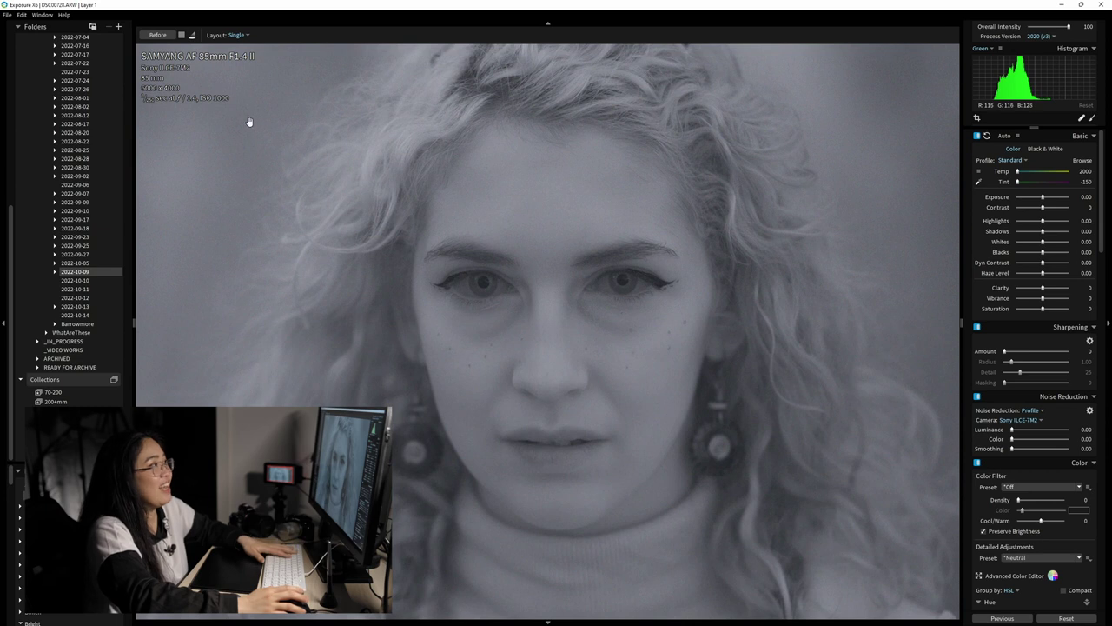
left_click_drag(630, 251, 609, 308)
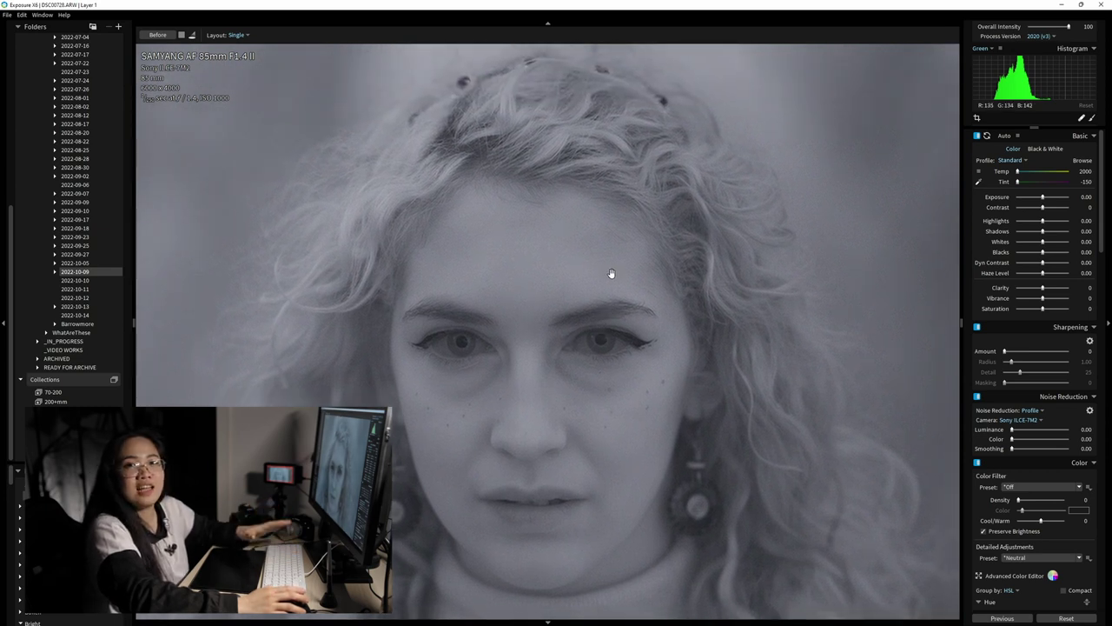
scroll(611, 274, "up", 3)
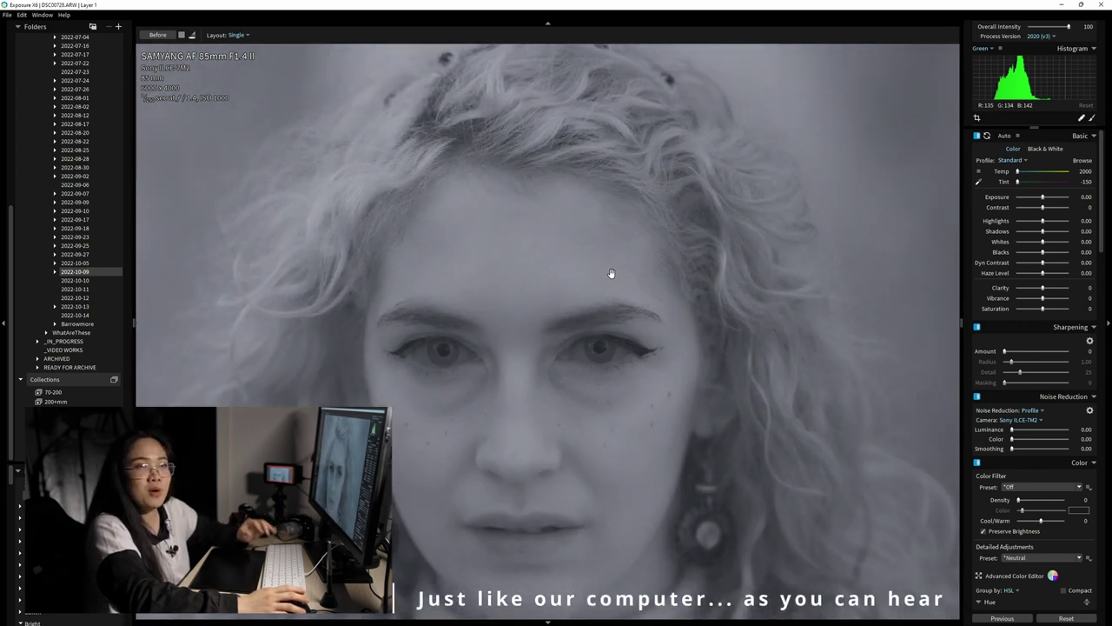
scroll(632, 250, "down", 3)
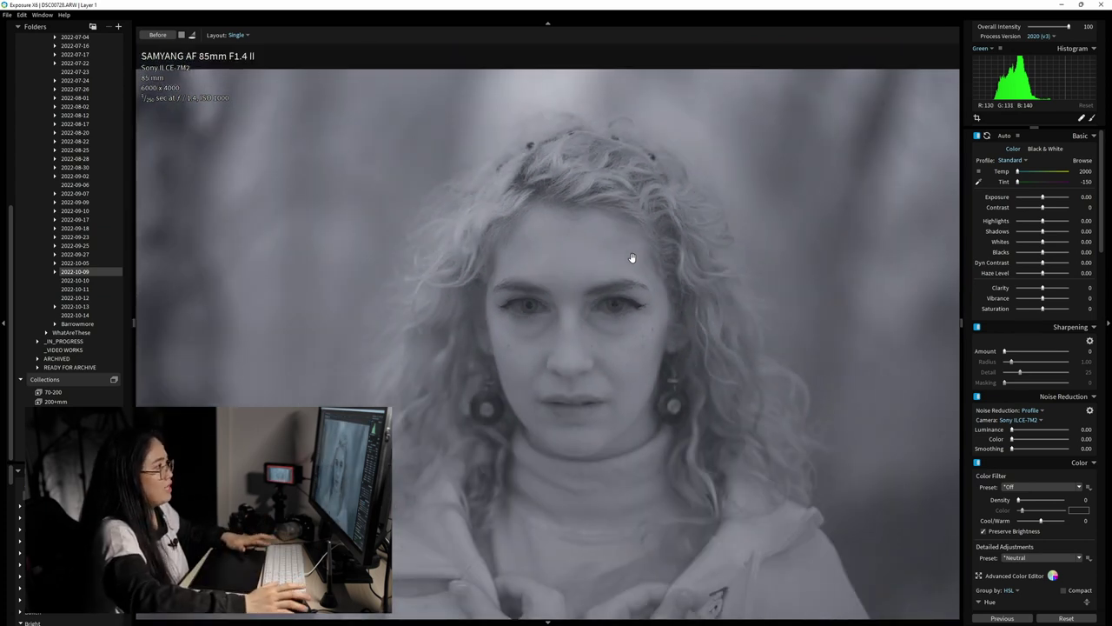
- Open DSC00728.ARW in Affinity Photo and set its blackpoint to 1%, brightness to 2% and clarity to 19%
key("alt+Tab")
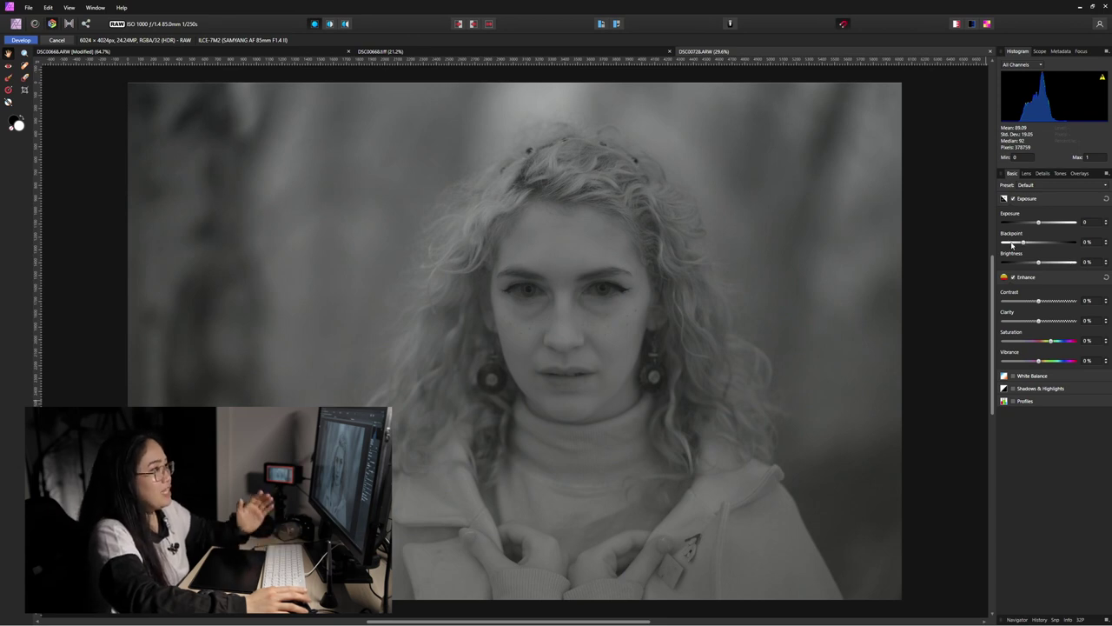
mouse_move(1024, 243)
left_mouse_down()
mouse_move(1055, 263)
mouse_move(1035, 265)
mouse_move(1027, 247)
left_mouse_up()
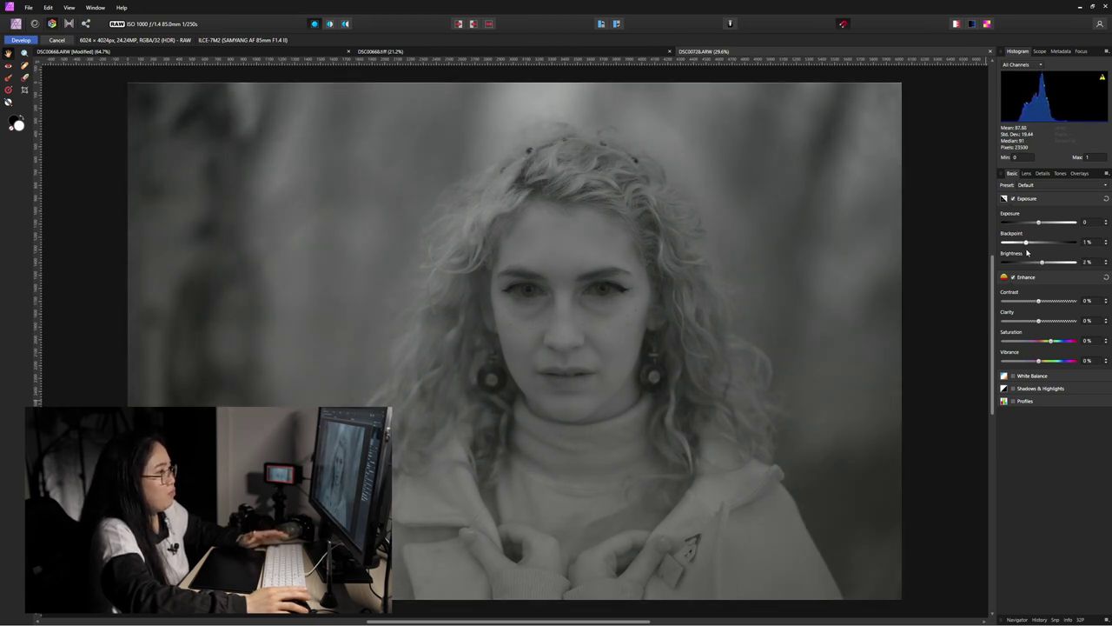
left_click_drag(1039, 322, 1045, 322)
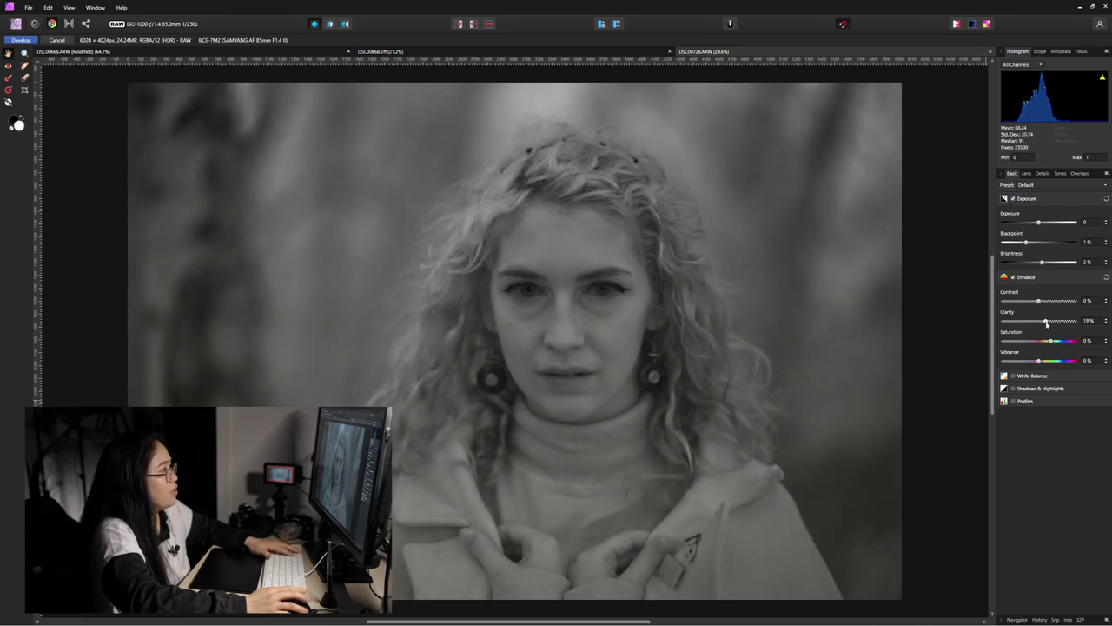
- Enable Detail Refinement for the raw portrait with a radius of 51% and an amount of 24%
left_click(1042, 173)
left_click(1043, 198)
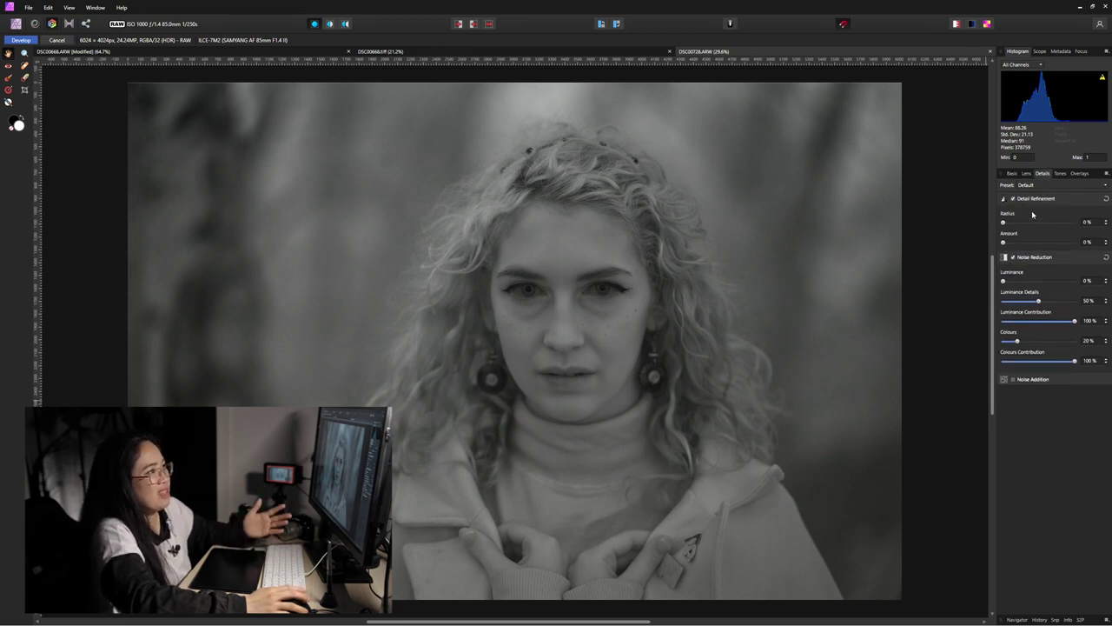
left_click(1039, 223)
left_click(1021, 243)
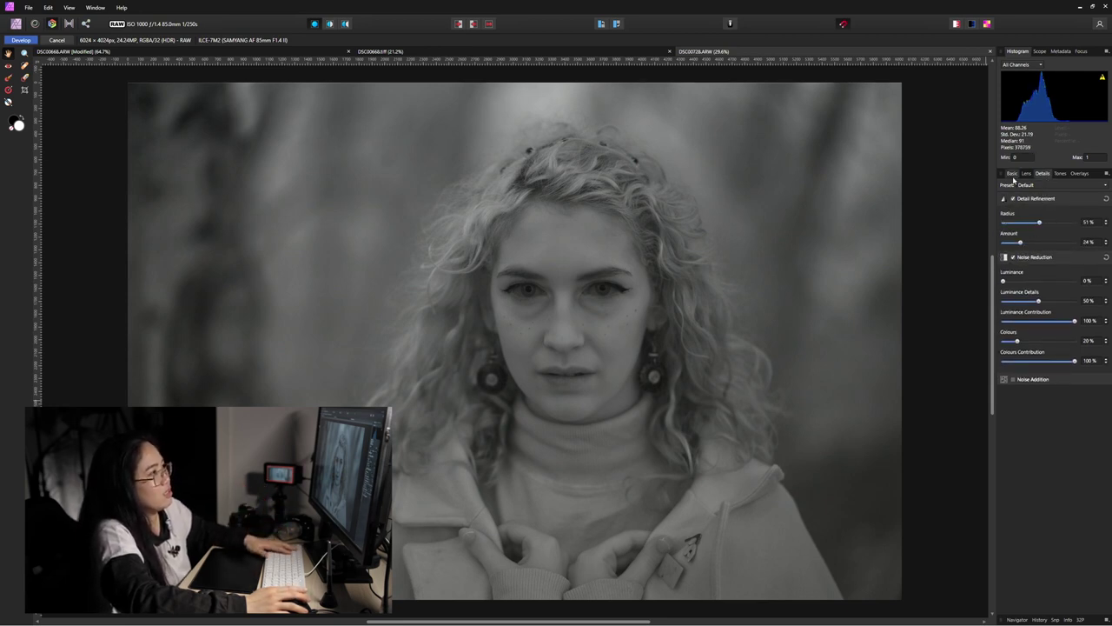
- Toggle the raw White Balance adjustment on and off to check its effect, and develop the portrait
left_click(1013, 173)
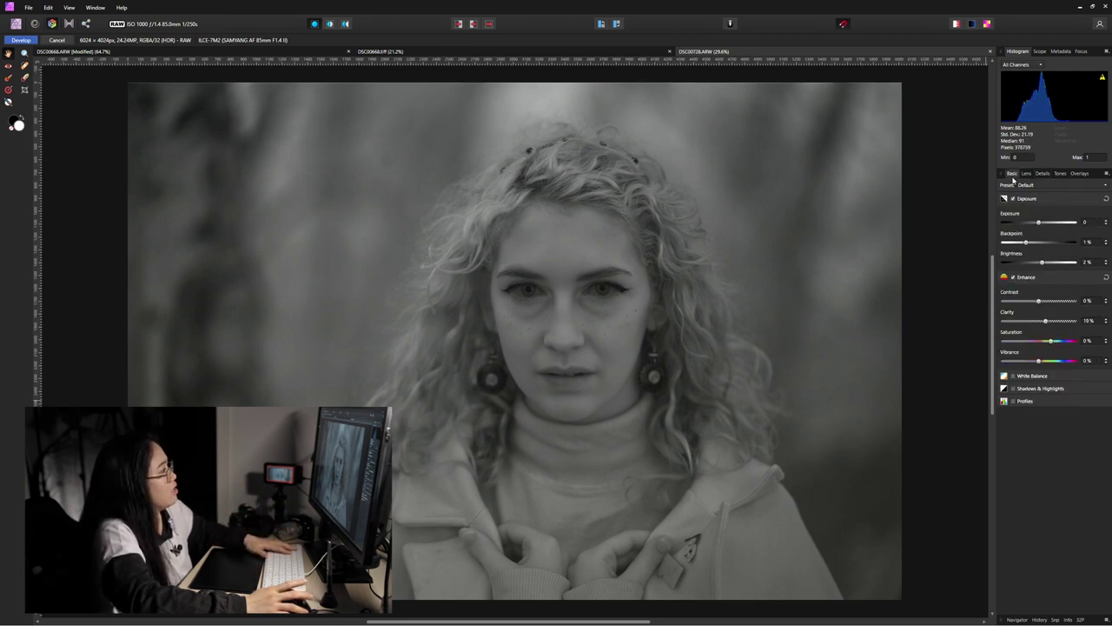
left_click(1040, 376)
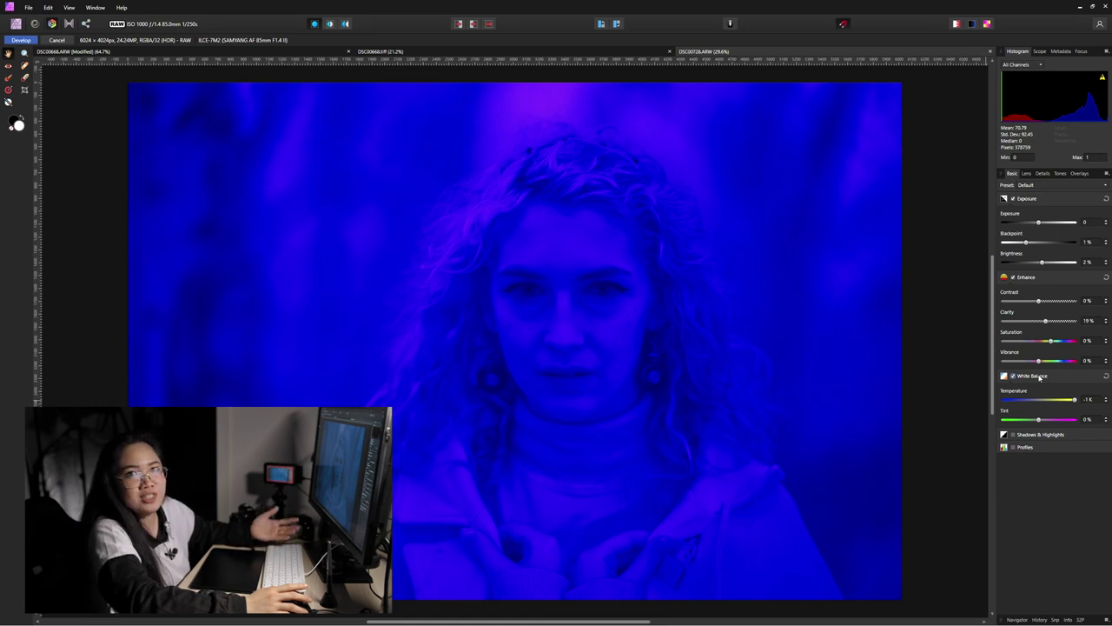
left_click(1039, 377)
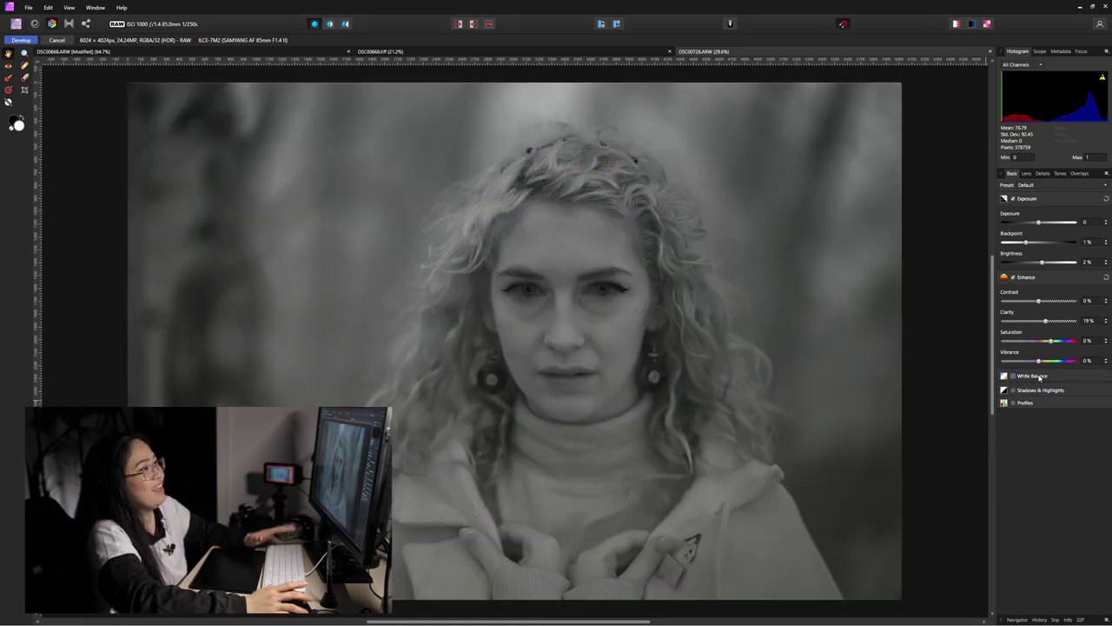
left_click(21, 40)
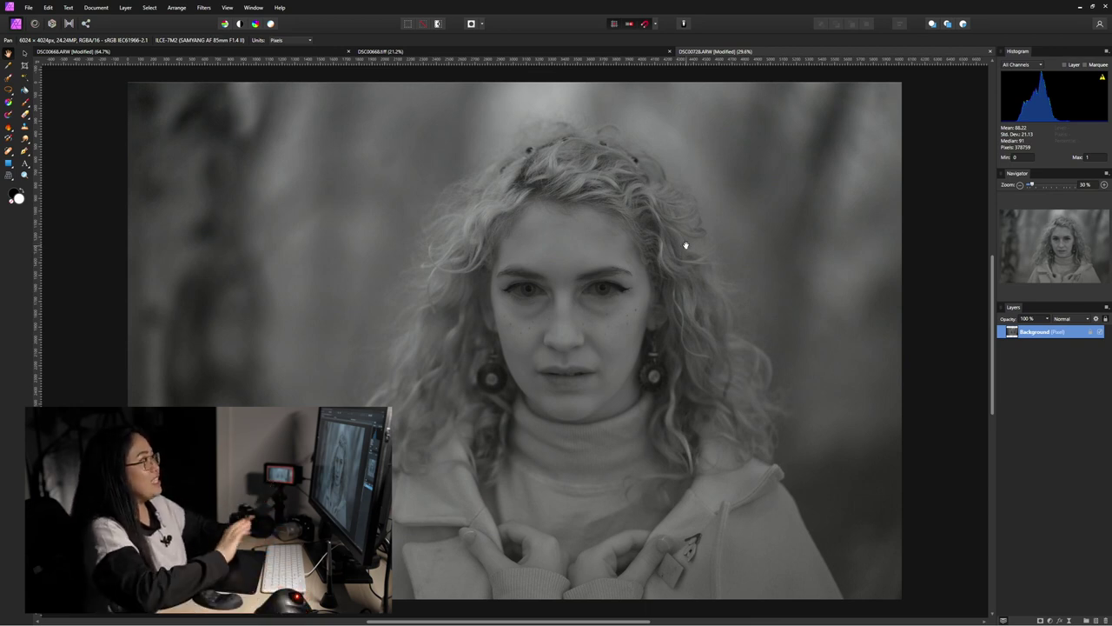
- Examine the developed portrait's eyes, freckles and skin detail at several magnifications
scroll(686, 246, "up", 4)
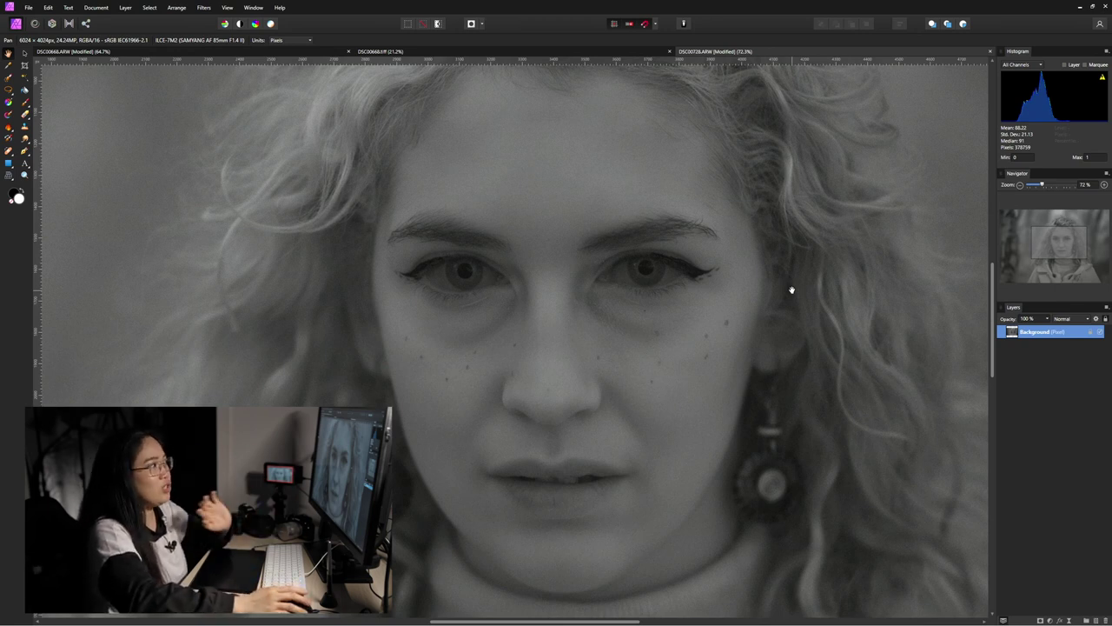
left_click_drag(689, 288, 735, 316)
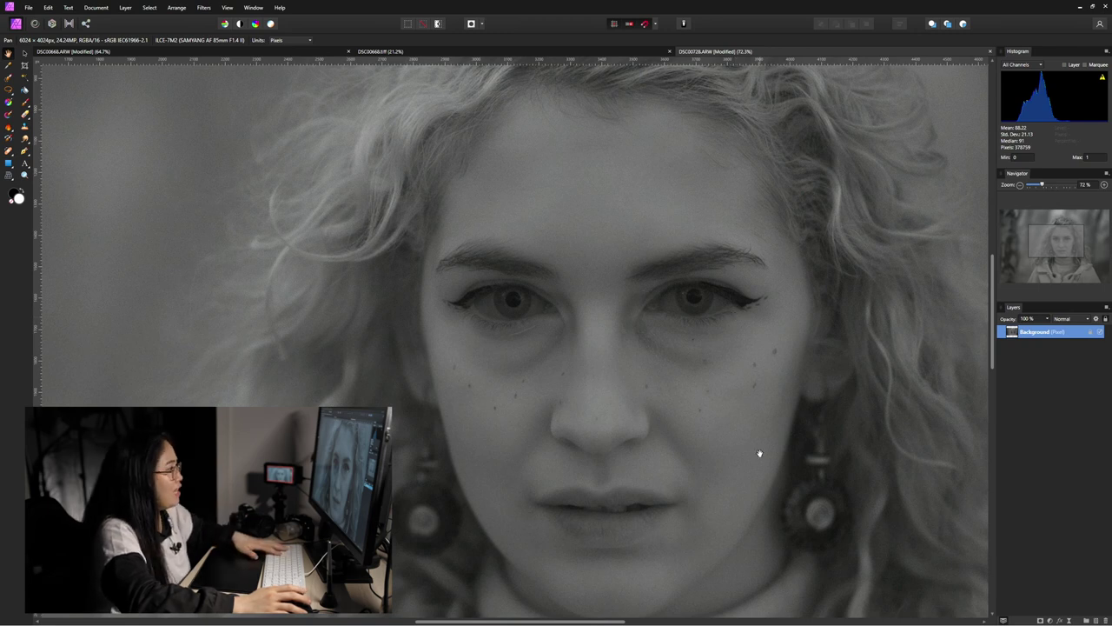
scroll(658, 360, "down", 3)
scroll(617, 300, "up", 4)
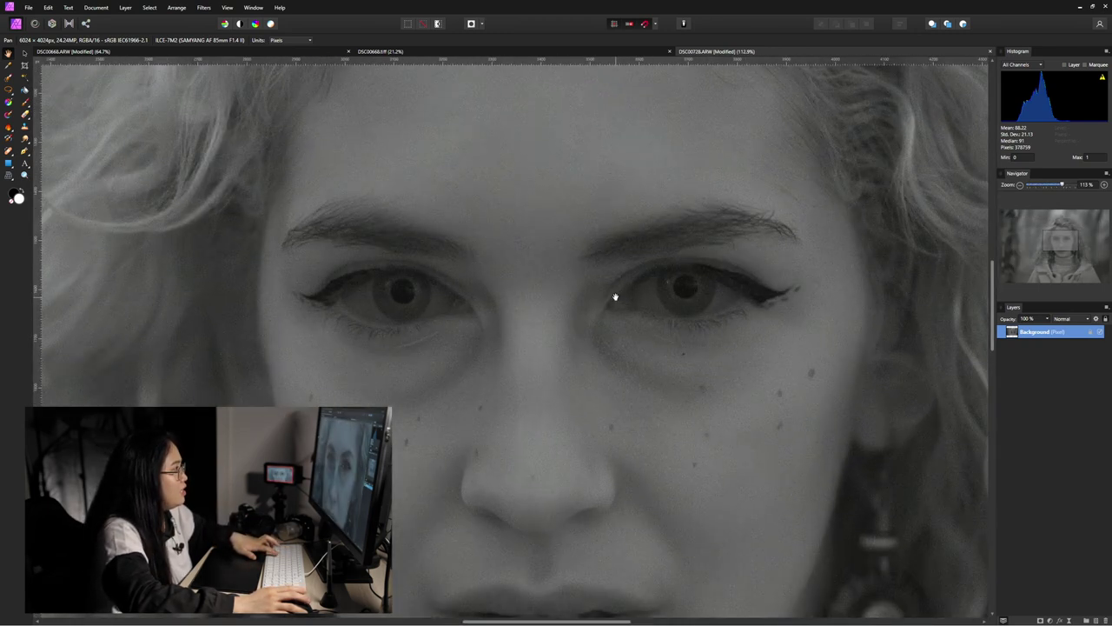
scroll(648, 302, "down", 2)
scroll(646, 302, "down", 2)
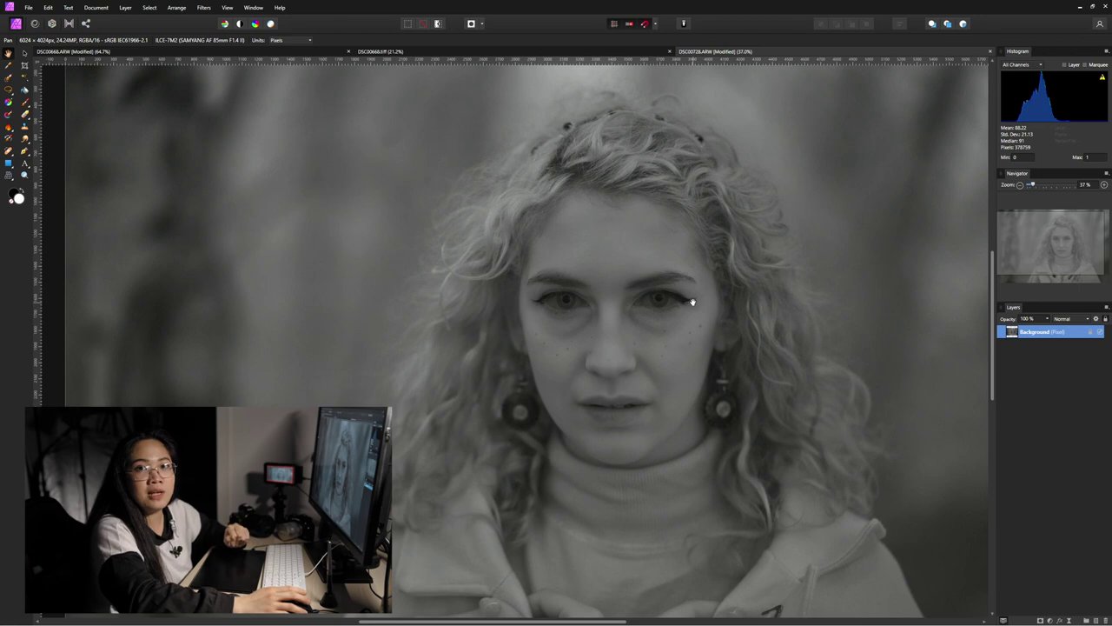
- Hide the brightened upper Background layer to compare the portrait with the original below
scroll(692, 303, "down", 1)
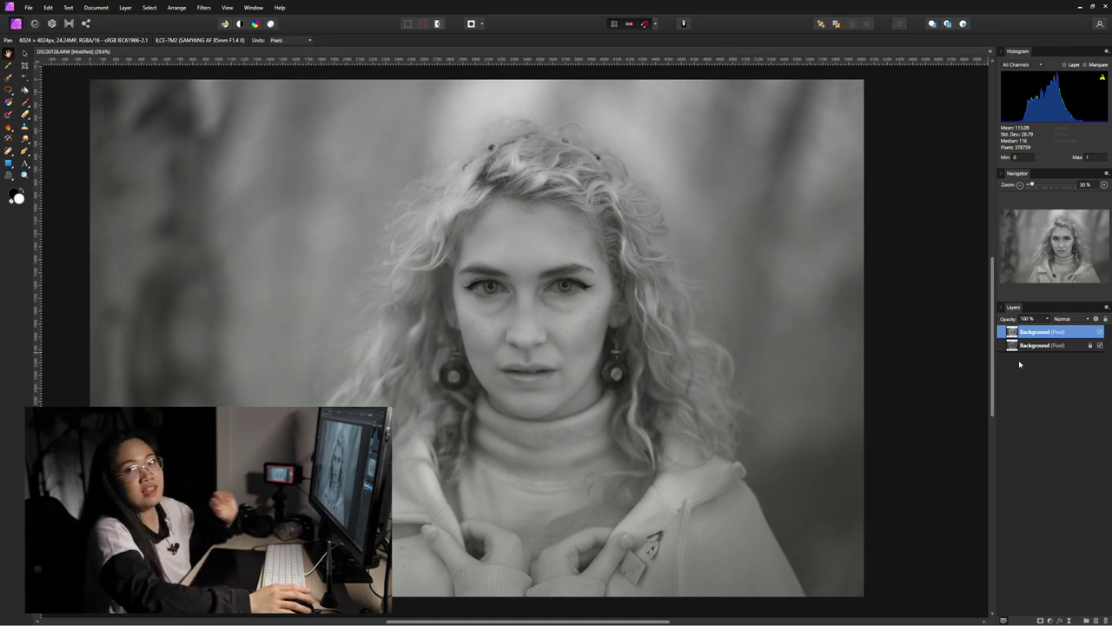
left_click(1099, 332)
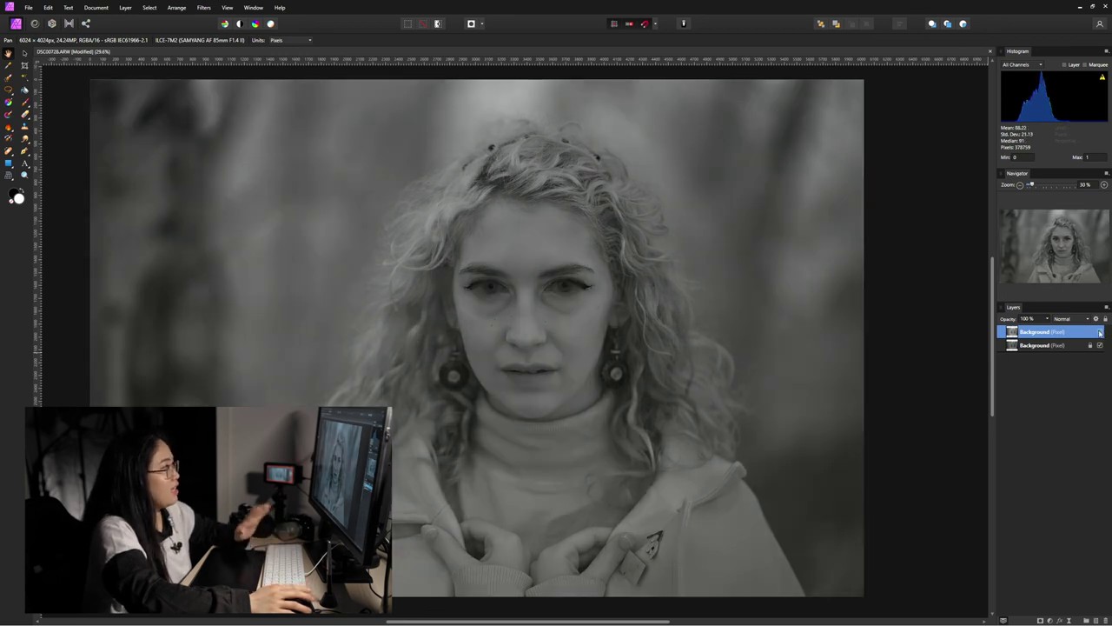
- Show the brightened upper Background layer again and examine the portrait's eyes, freckles, hair and earring at several magnifications
left_click(1099, 332)
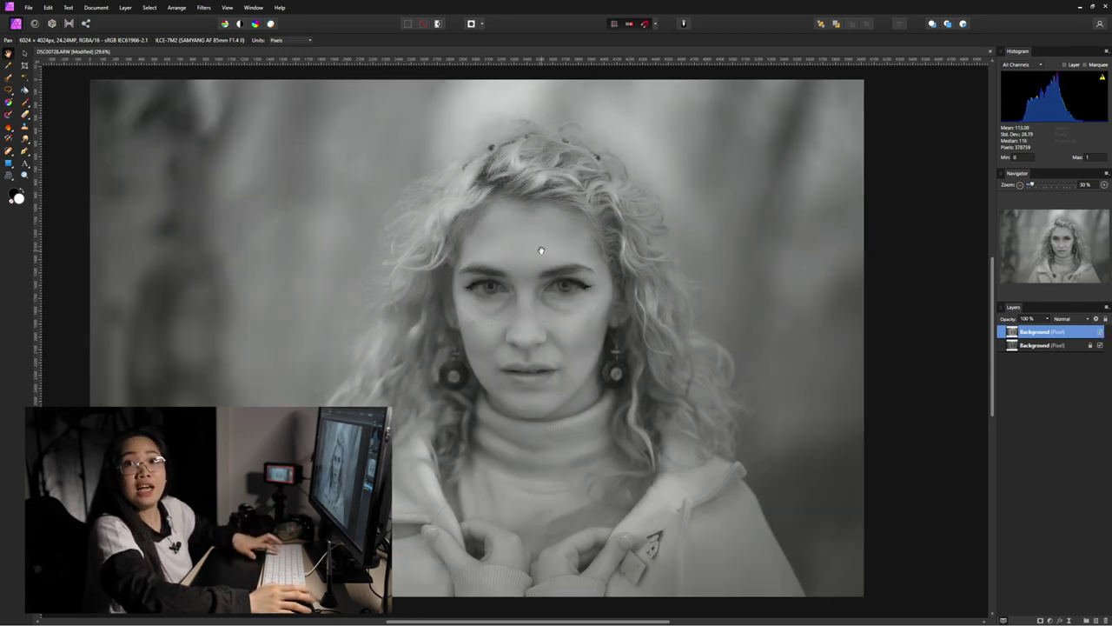
scroll(514, 255, "up", 5)
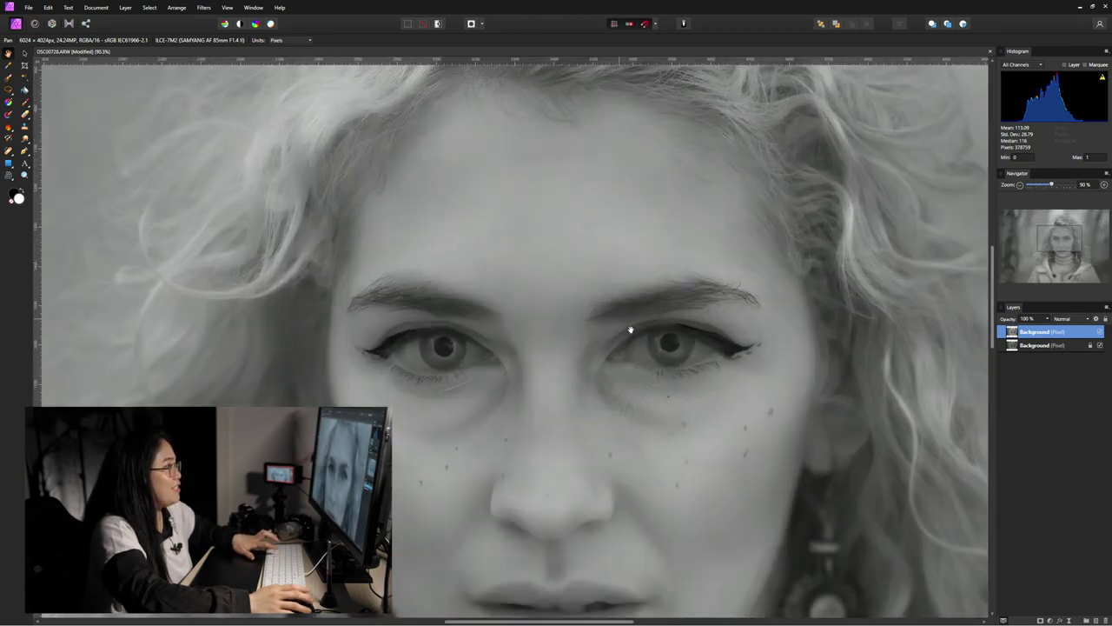
left_click_drag(631, 330, 636, 255)
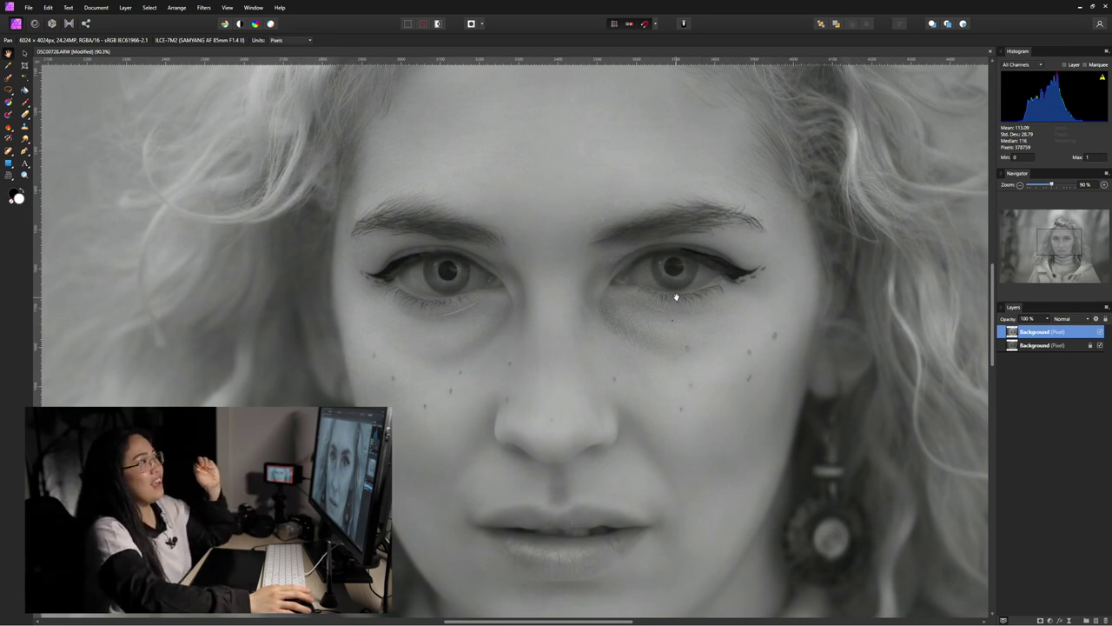
scroll(722, 304, "up", 5)
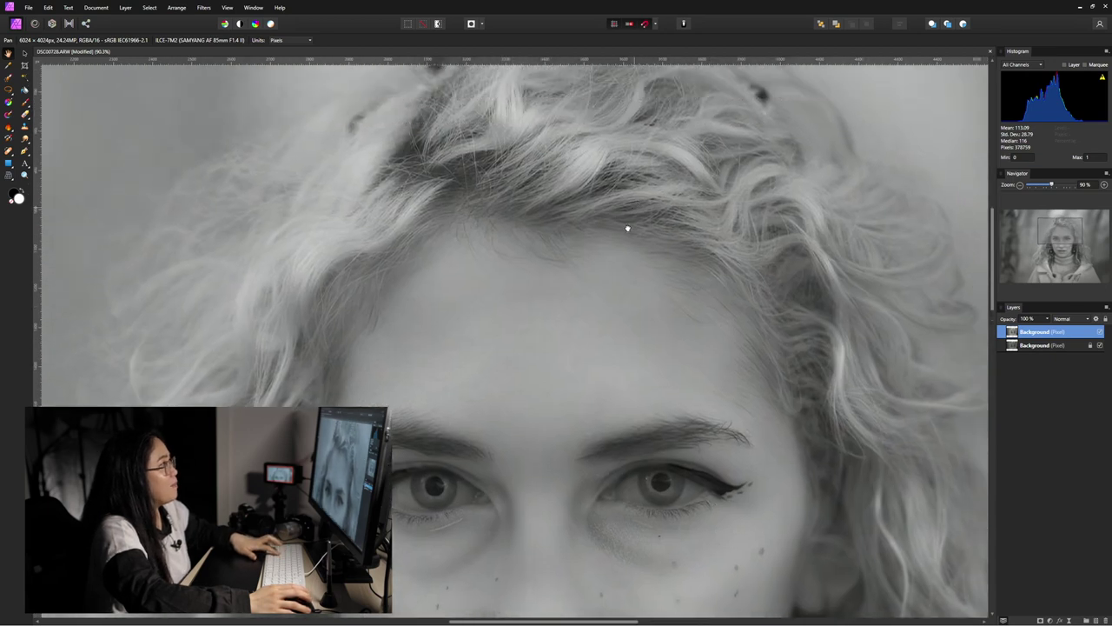
left_click_drag(627, 229, 596, 272)
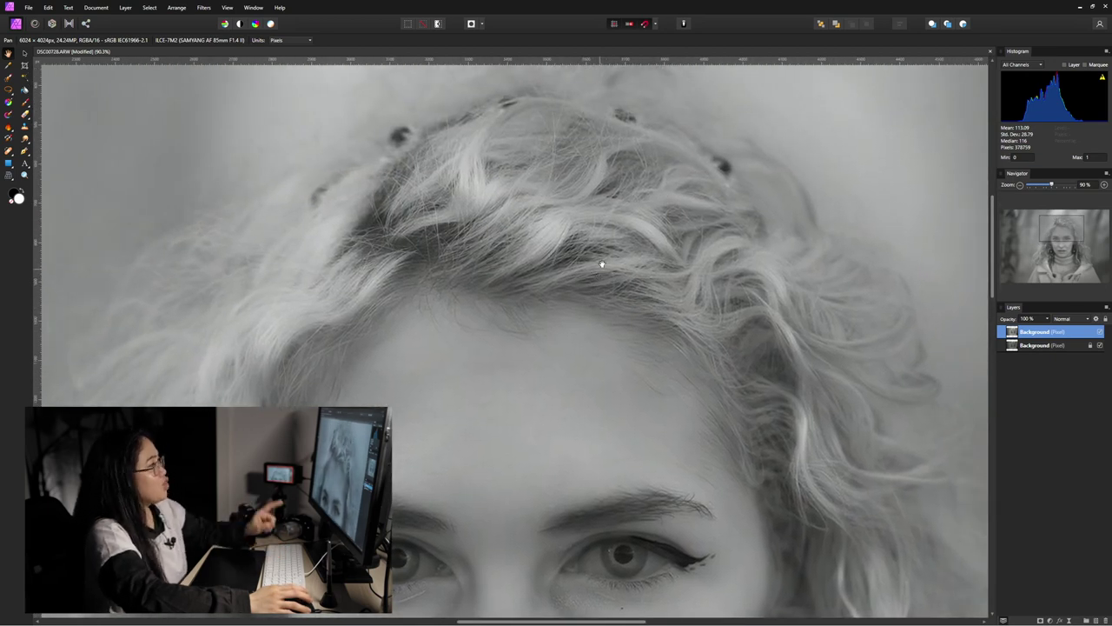
left_click_drag(697, 352, 722, 273)
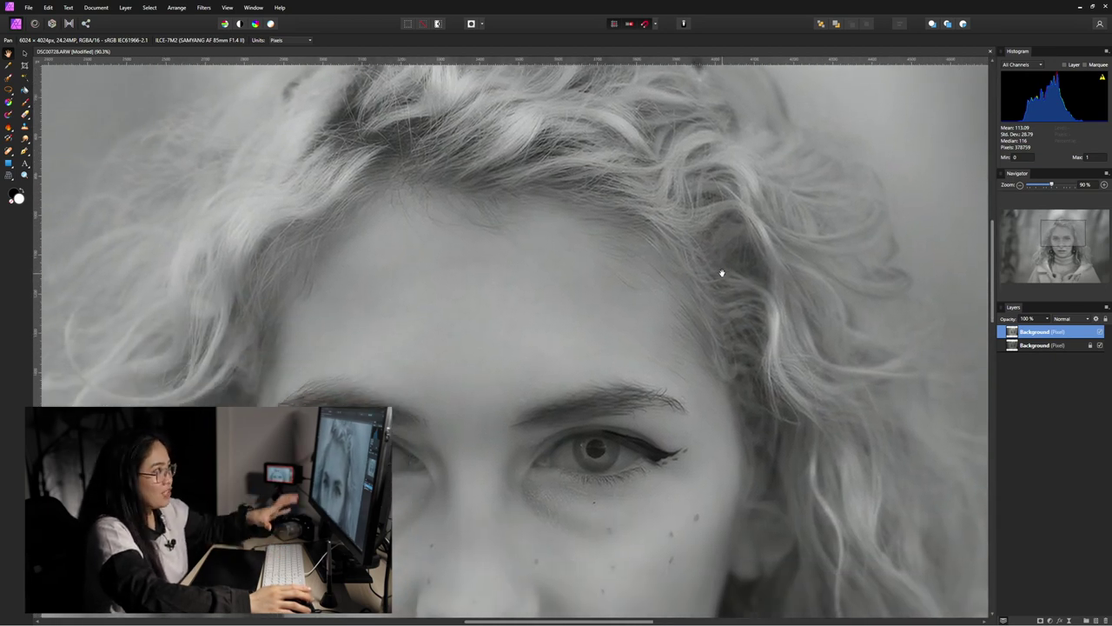
left_click_drag(718, 518, 767, 278)
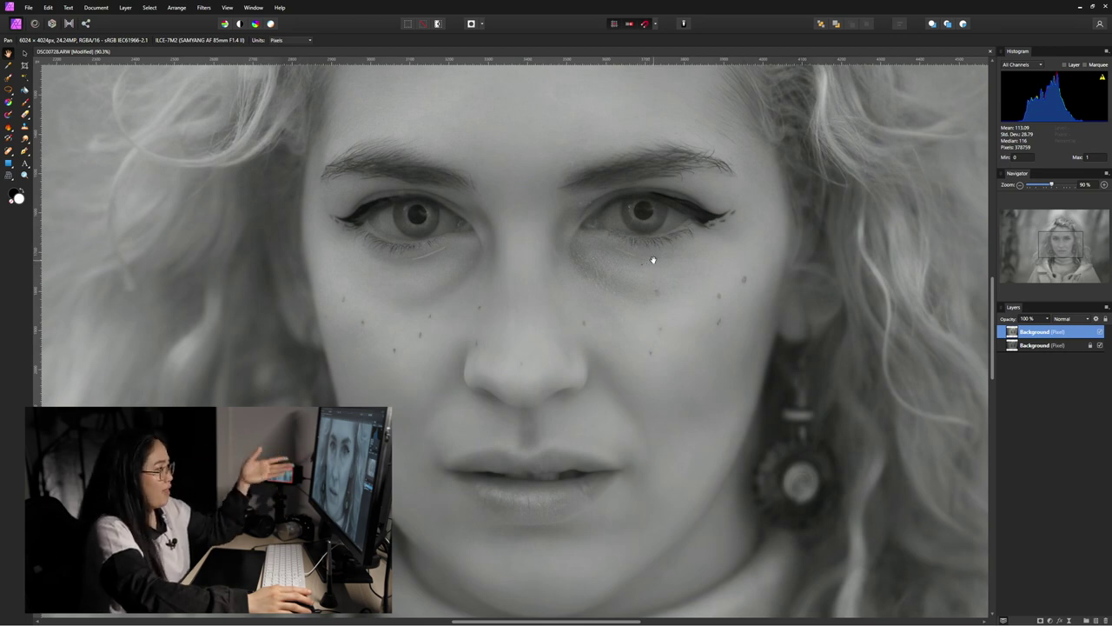
scroll(750, 284, "down", 5)
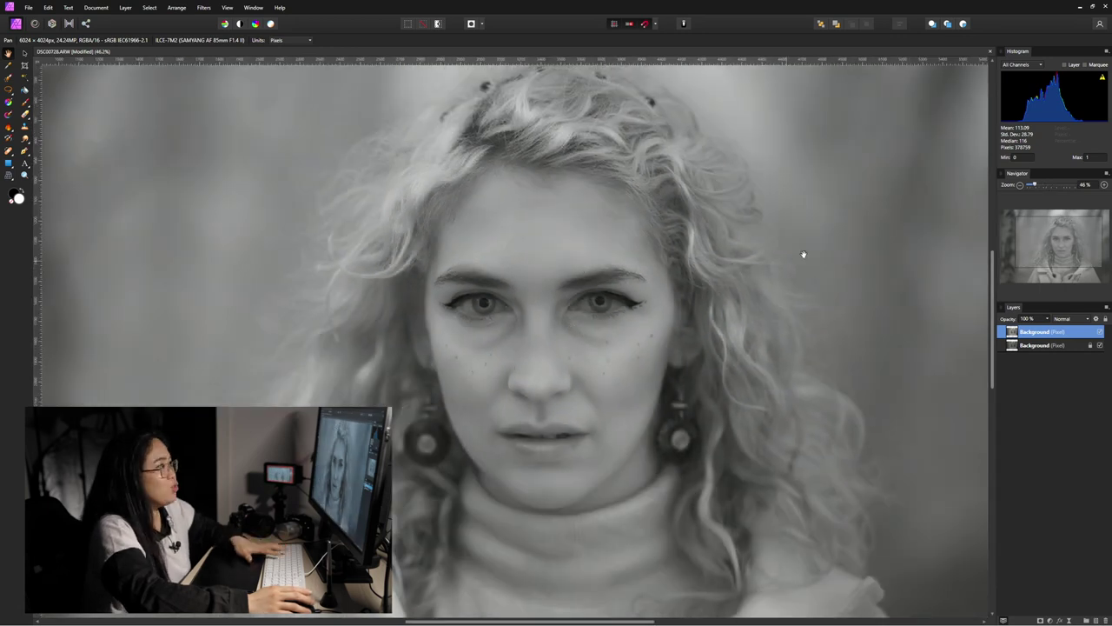
left_click_drag(777, 260, 757, 266)
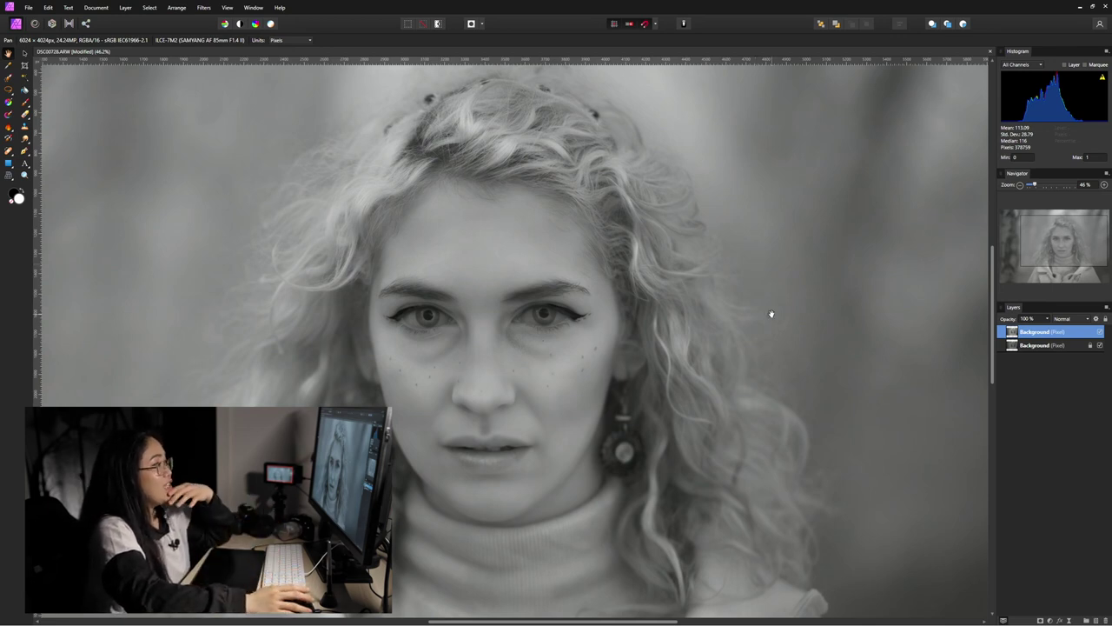
scroll(771, 314, "down", 2)
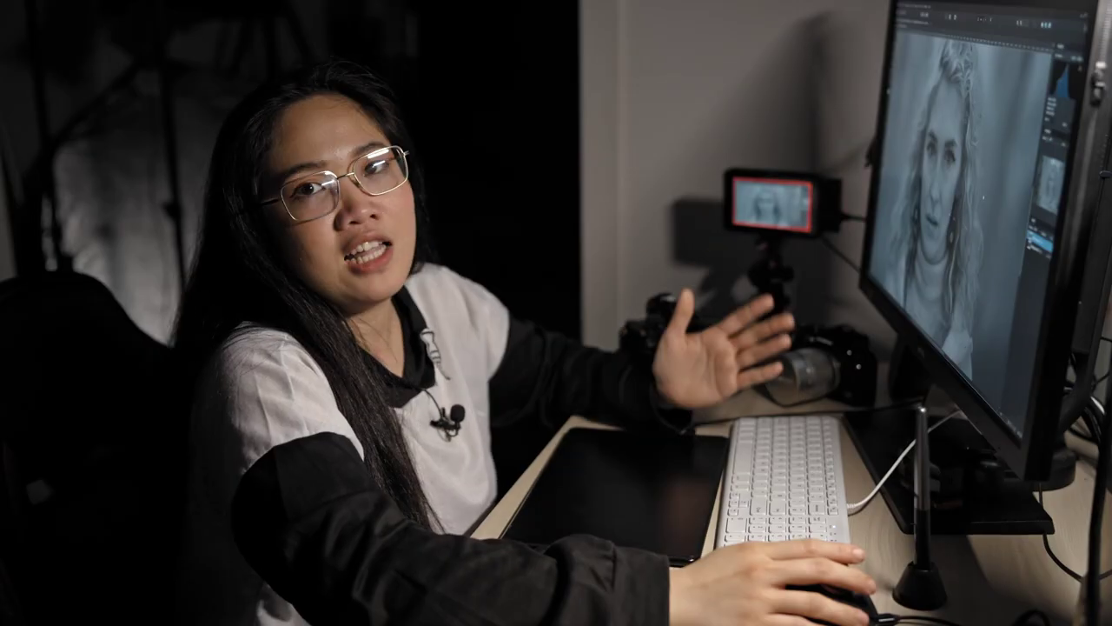